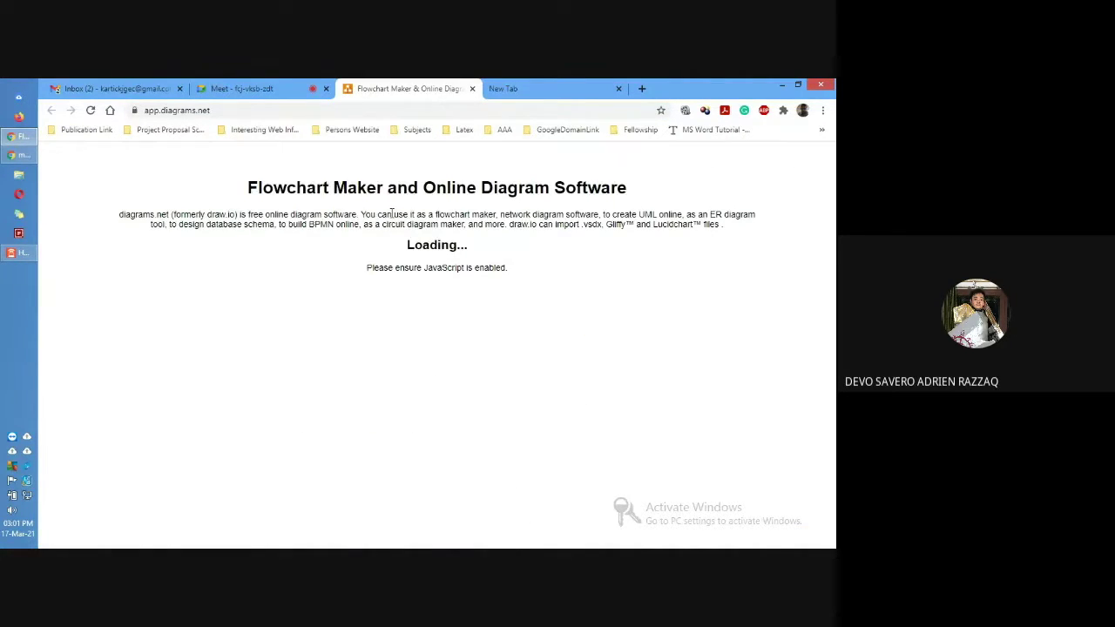
Reload diagrams.net, choose Google Drive as the diagram storage and start its authorization with Remember me enabled
key(F5)
key(F5)
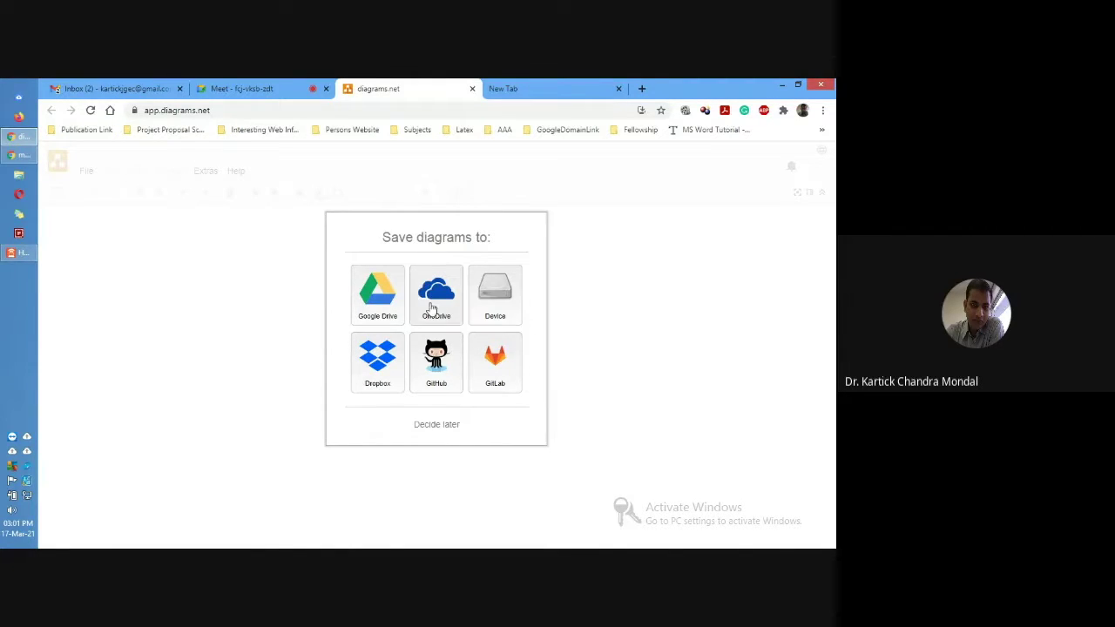
click(381, 300)
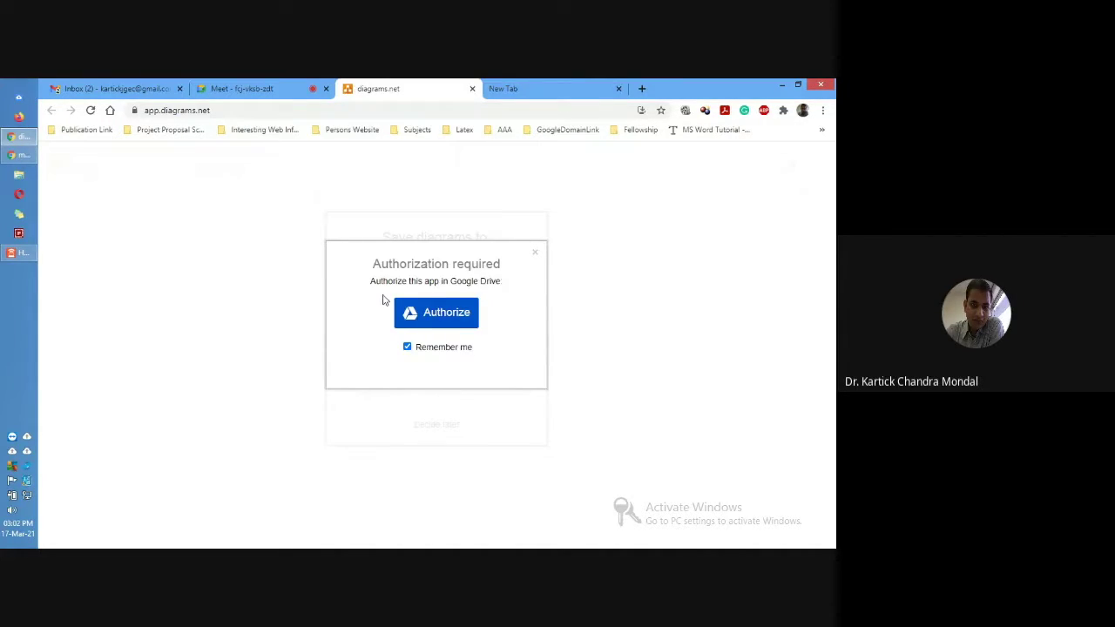
click(429, 324)
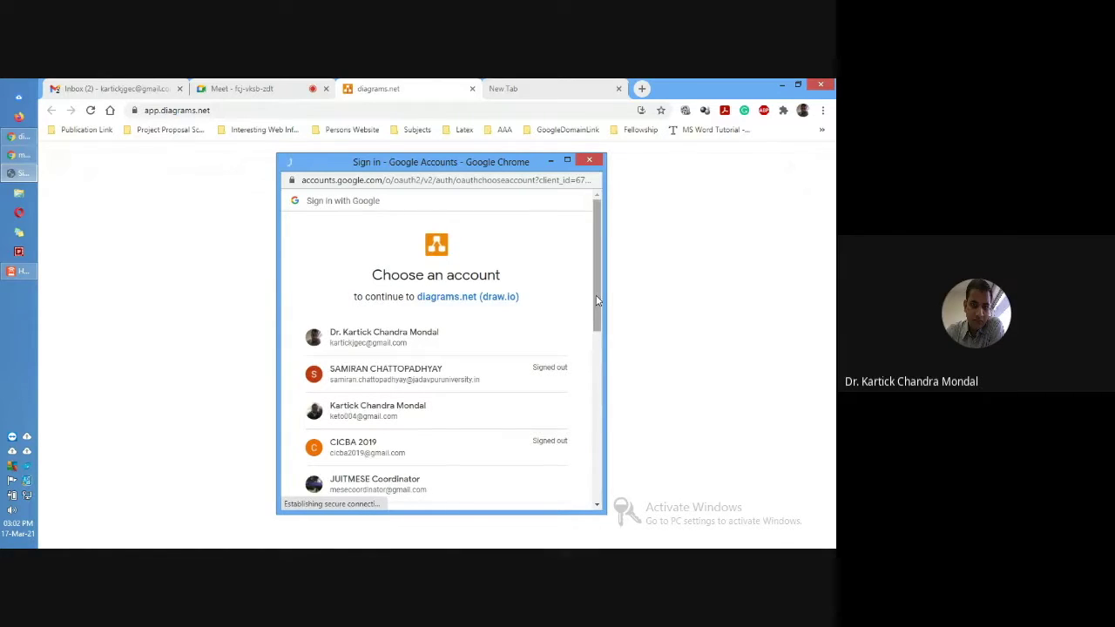
Choose the Google account and allow diagrams.net (draw.io) to connect to its Google Drive and manage the app's files
click(434, 343)
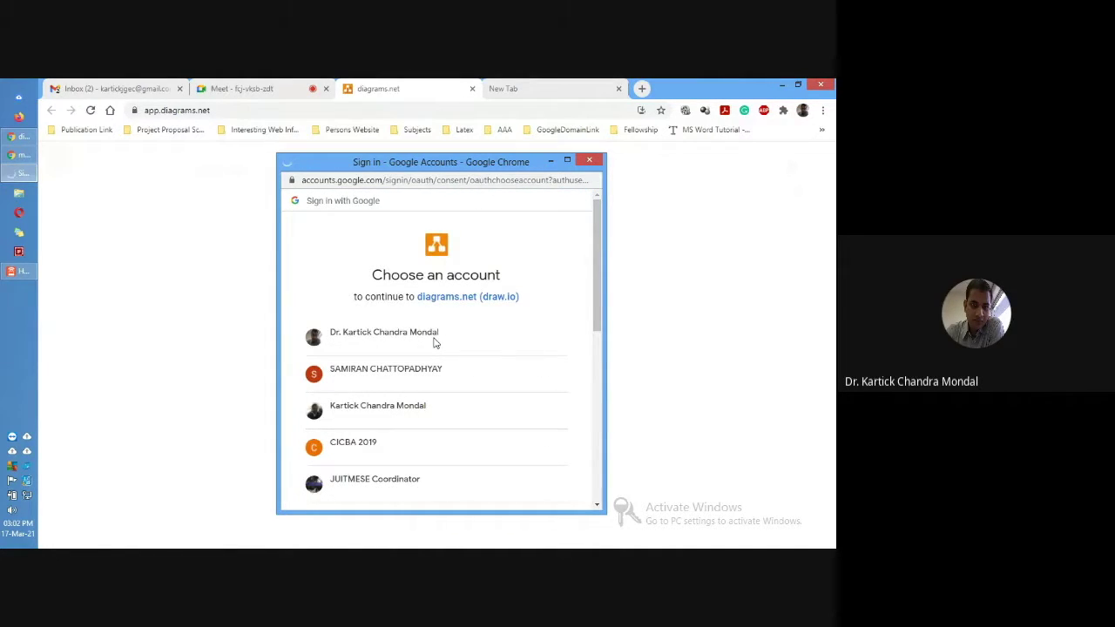
click(436, 342)
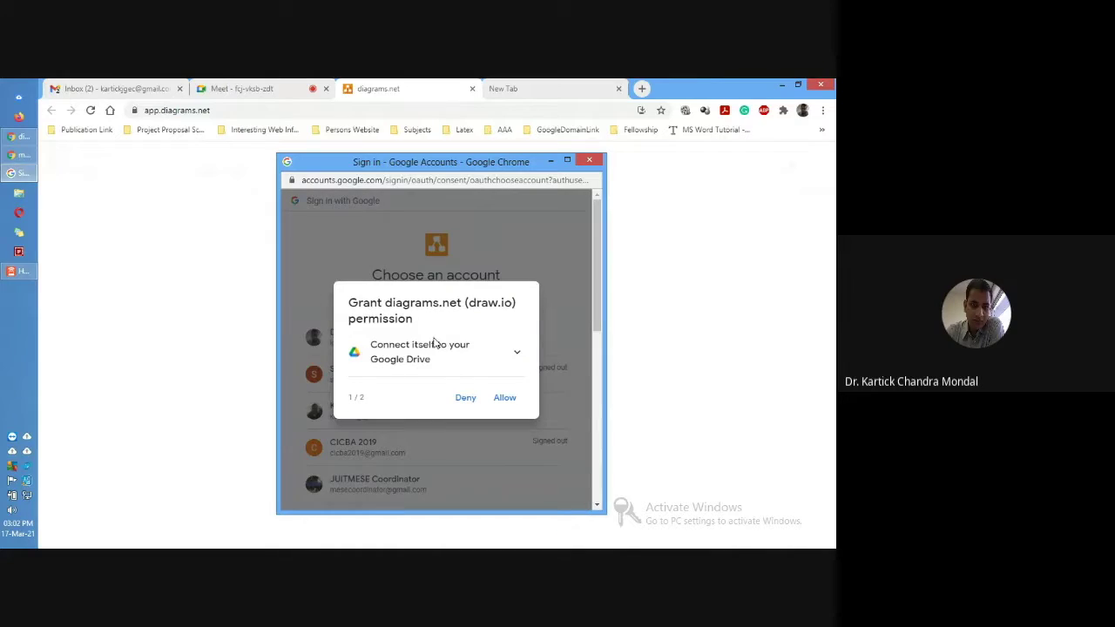
click(506, 398)
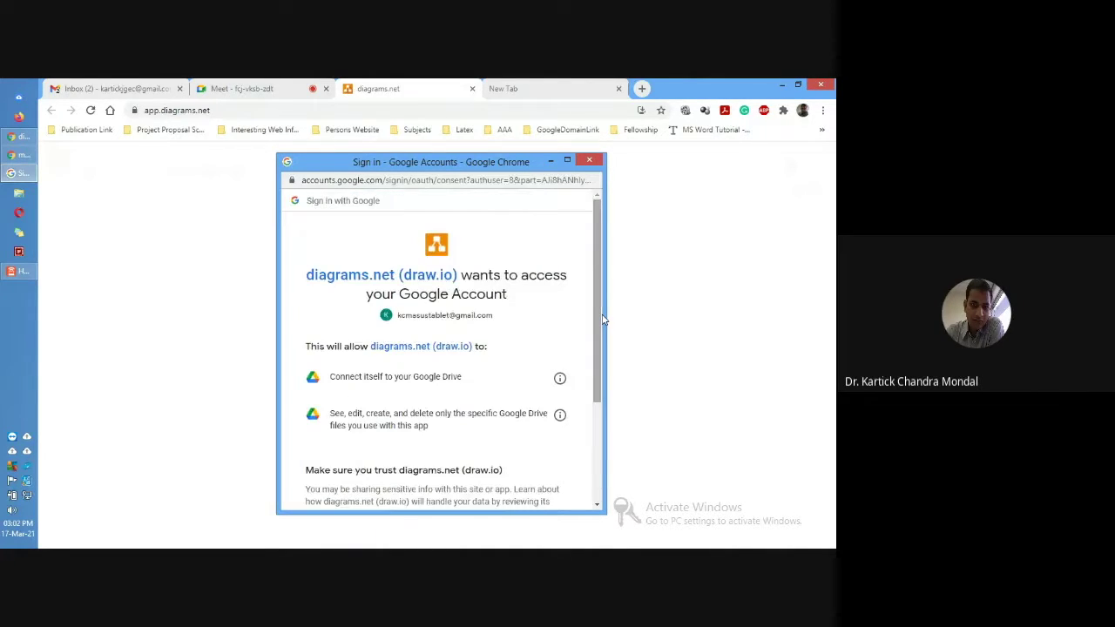
drag(600, 364, 595, 443)
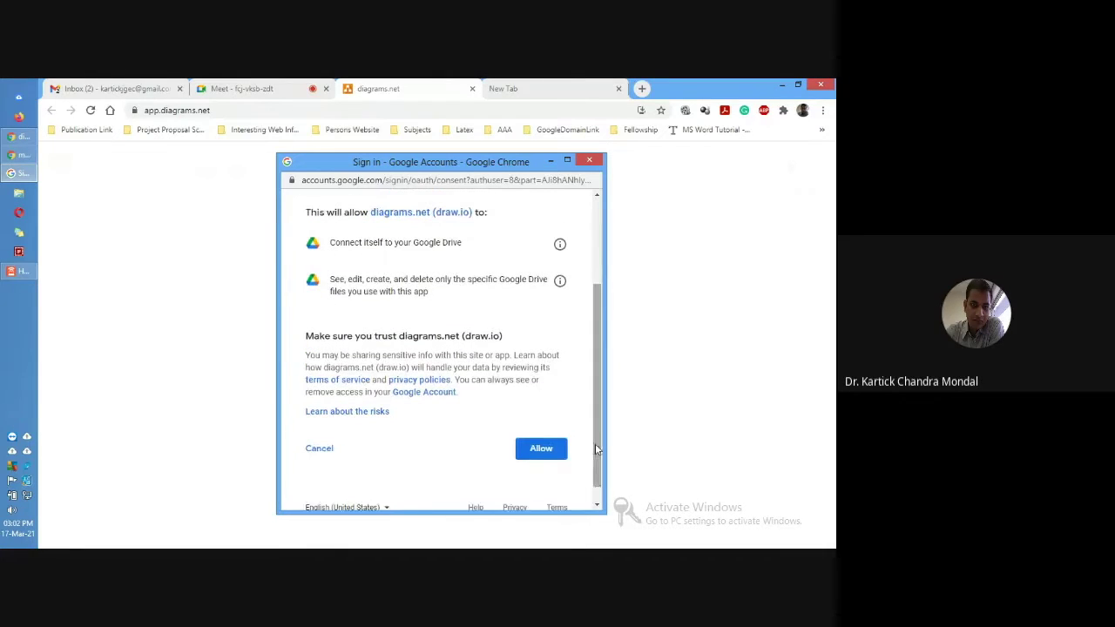
click(541, 449)
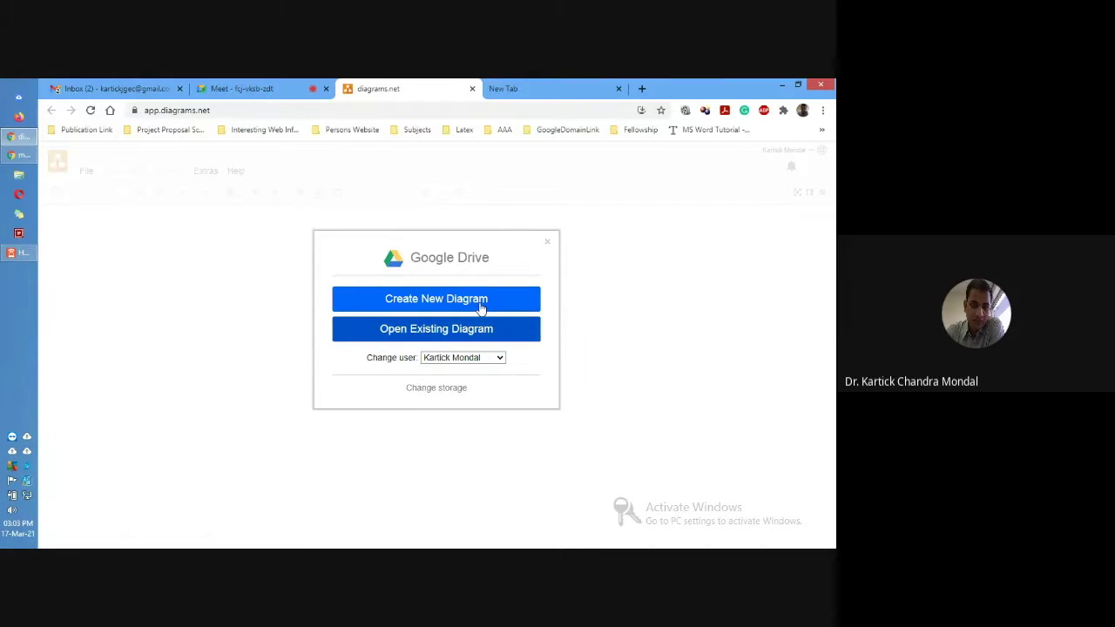
Create a new diagram from the basic Flowchart template as an XML file in the Google Drive root folder
click(437, 301)
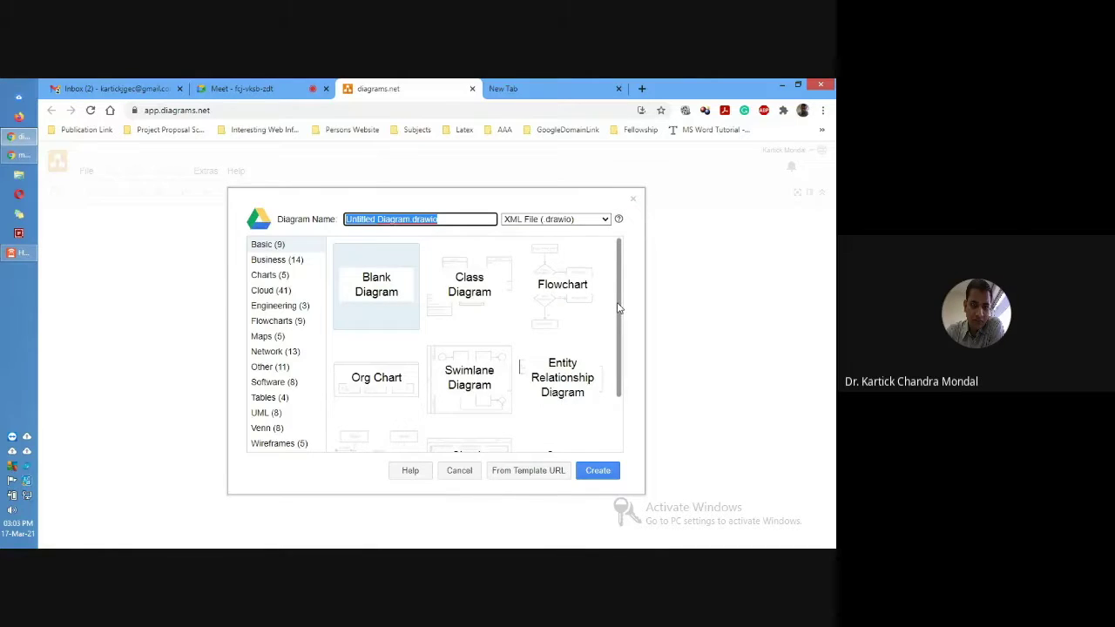
scroll(617, 308, down, 1)
scroll(619, 315, up, 1)
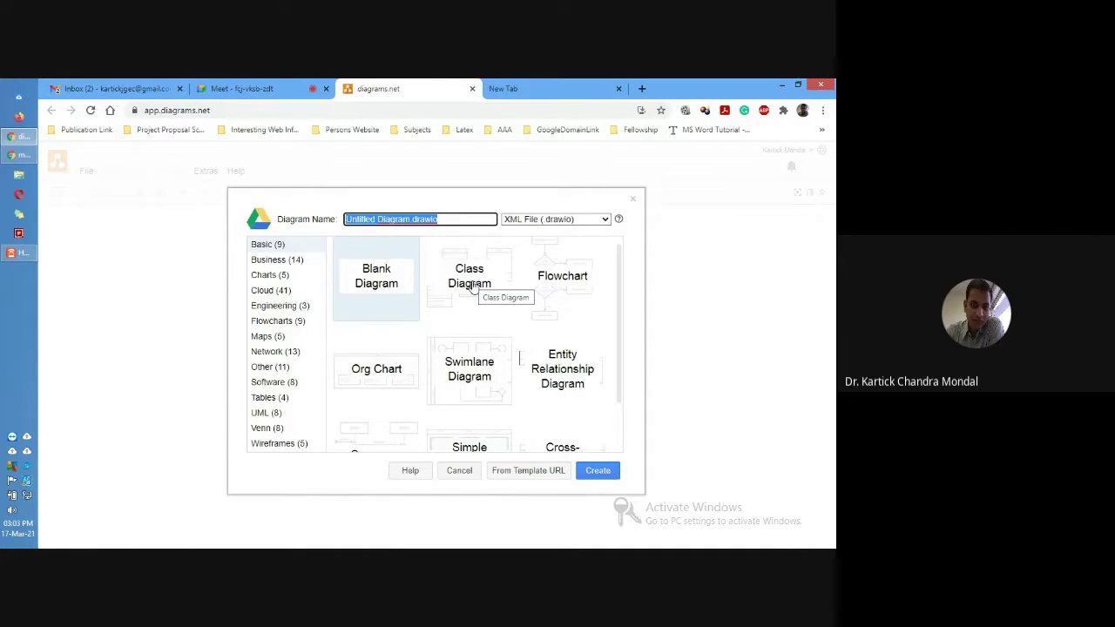
drag(620, 313, 567, 274)
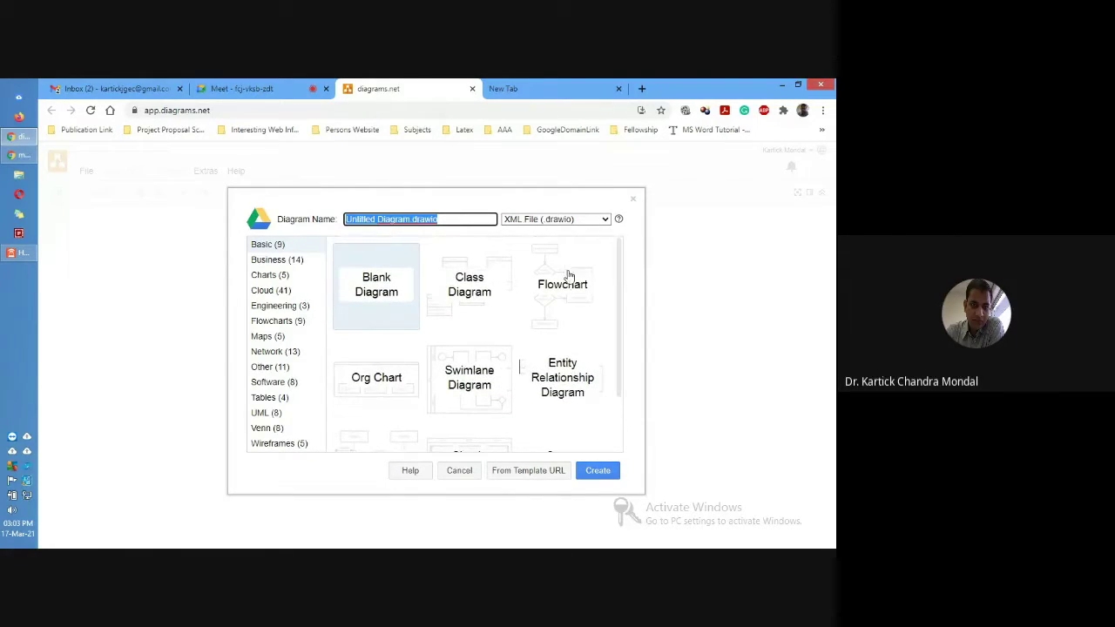
click(549, 279)
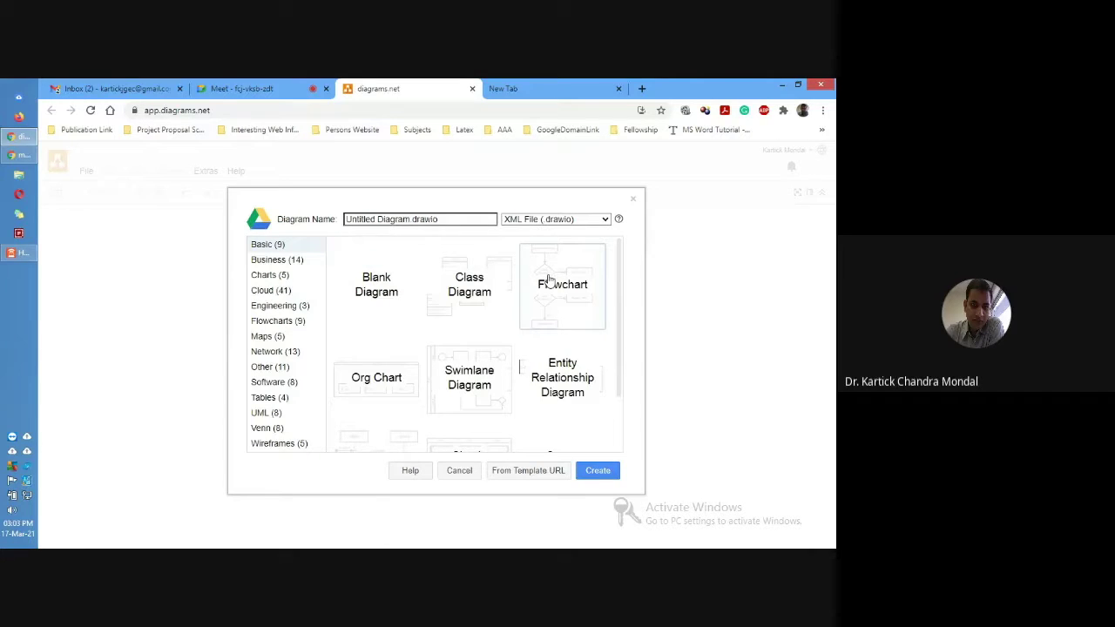
click(597, 471)
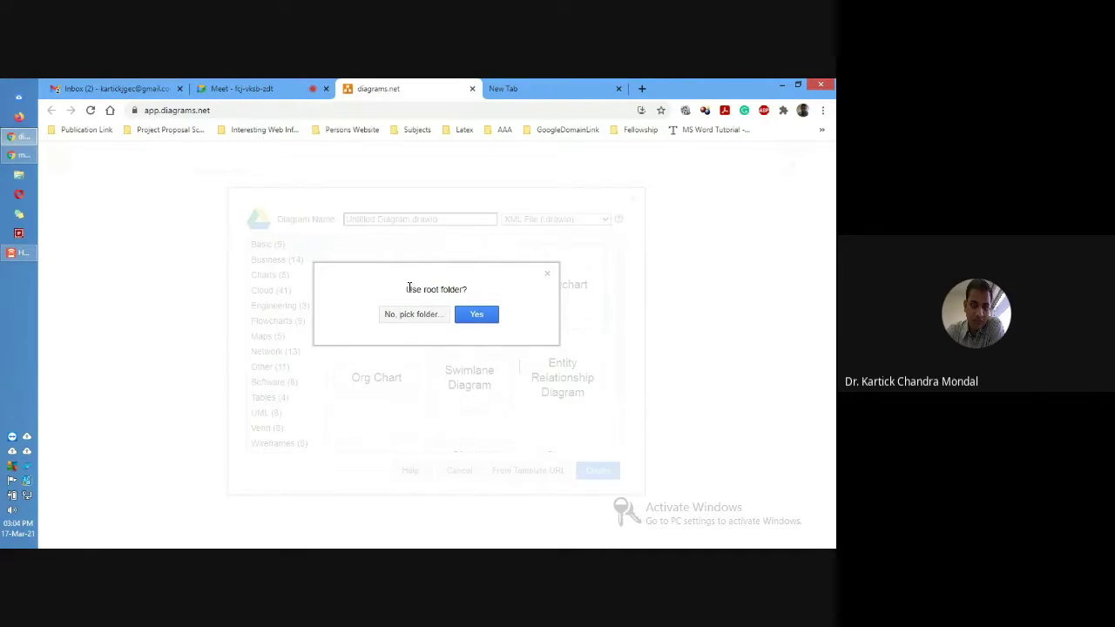
click(480, 319)
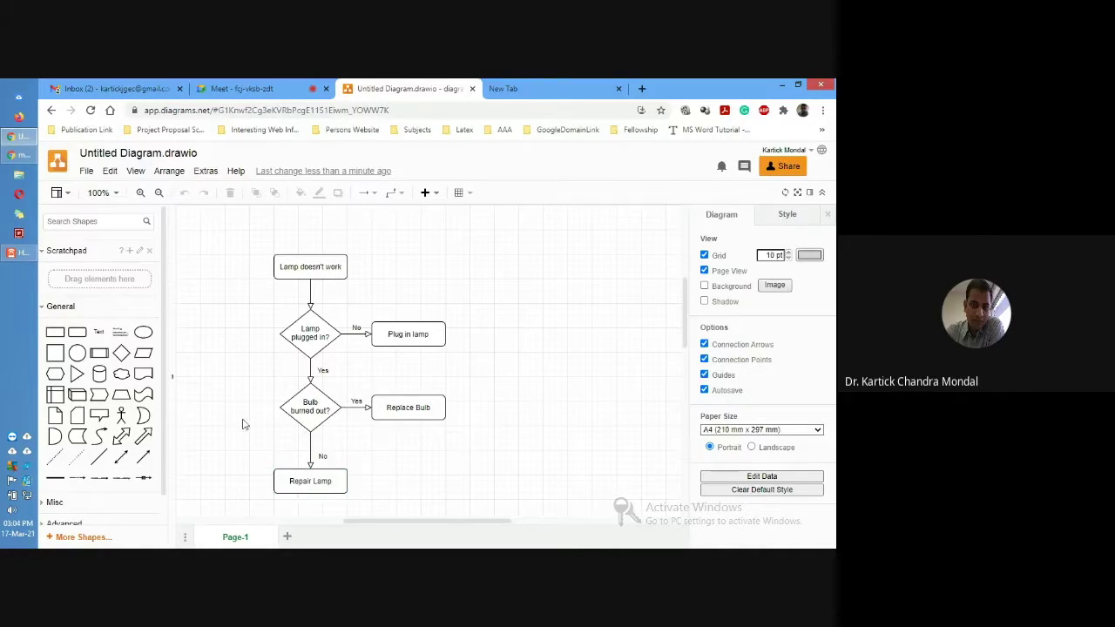
Delete all shapes and connectors of the template's lamp flowchart so the page is blank
click(158, 193)
click(158, 192)
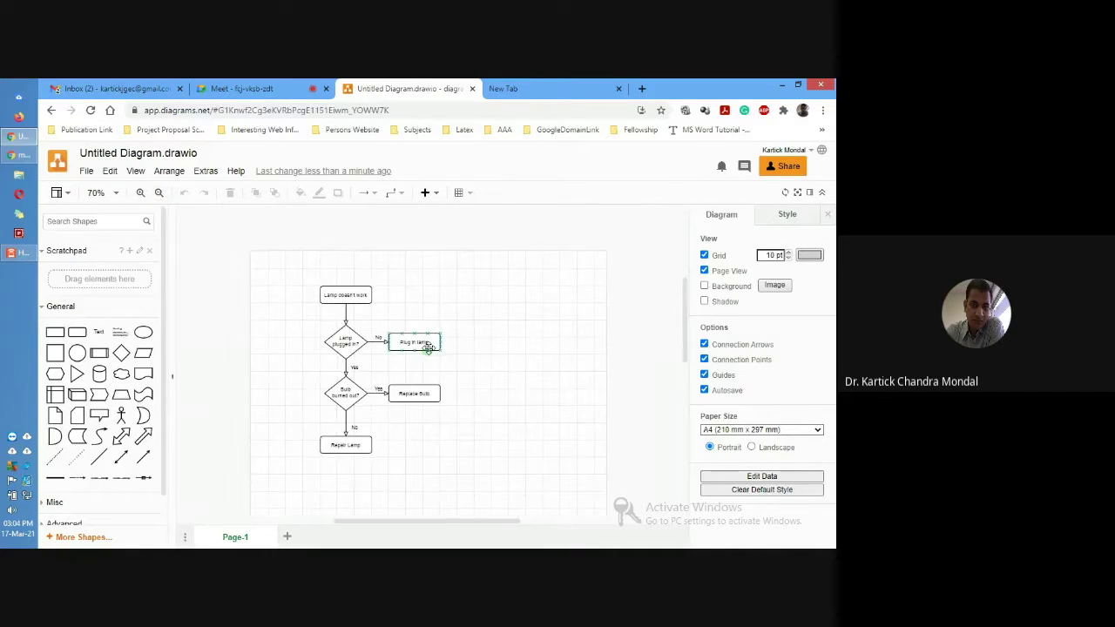
scroll(428, 348, down, 3)
scroll(366, 279, up, 2)
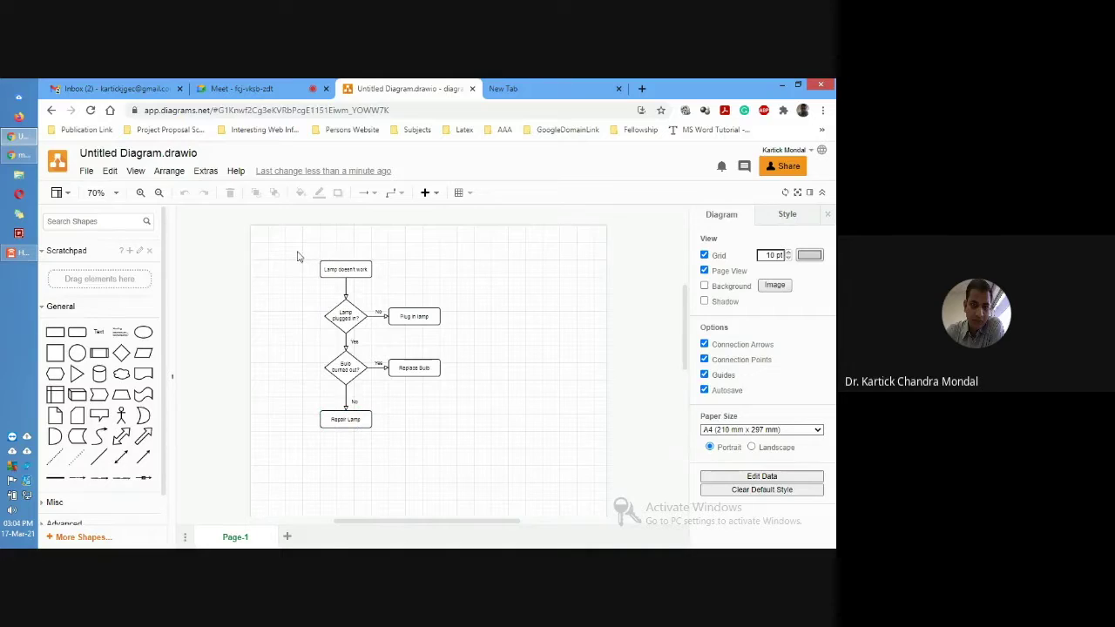
drag(296, 252, 461, 458)
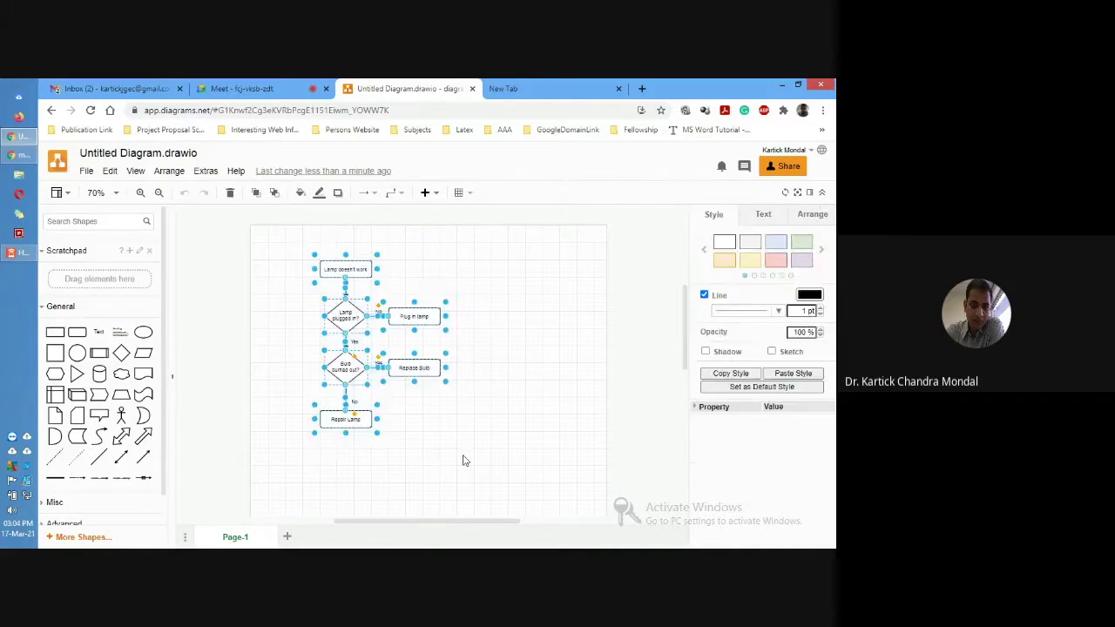
key(Delete)
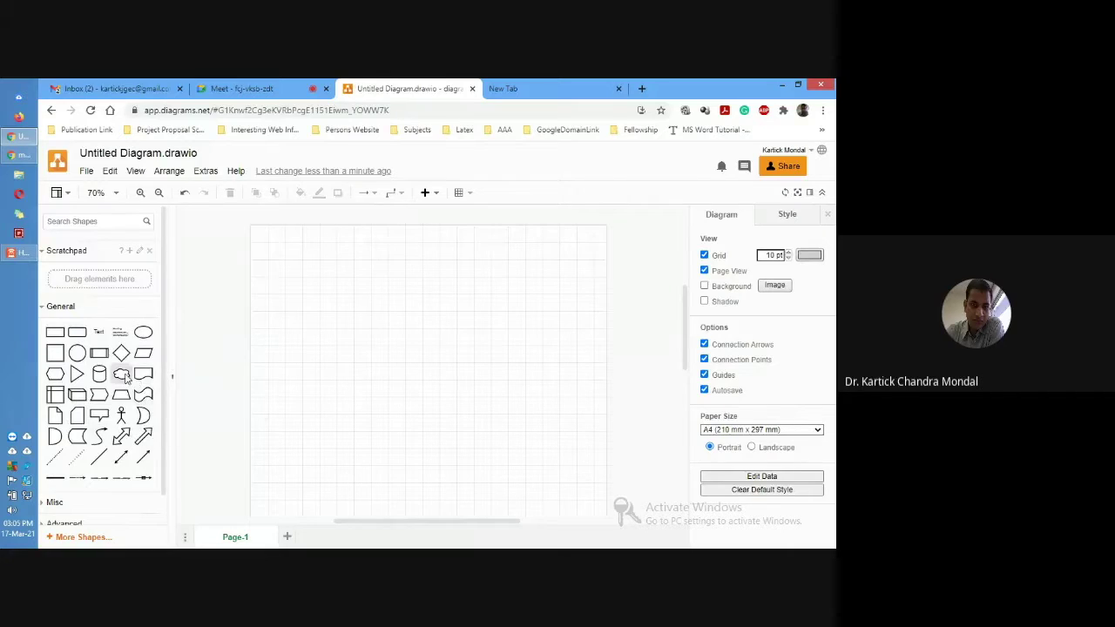
Collapse the General shape library, expand the Flowchart library and examine the symbols it offers
mouse_move(124, 376)
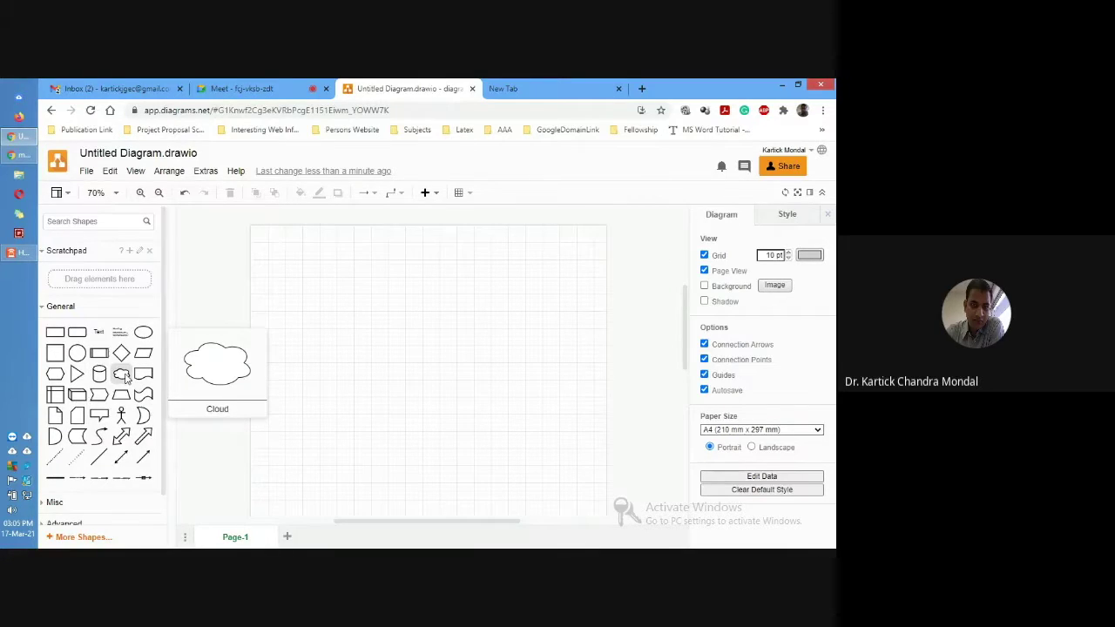
click(98, 306)
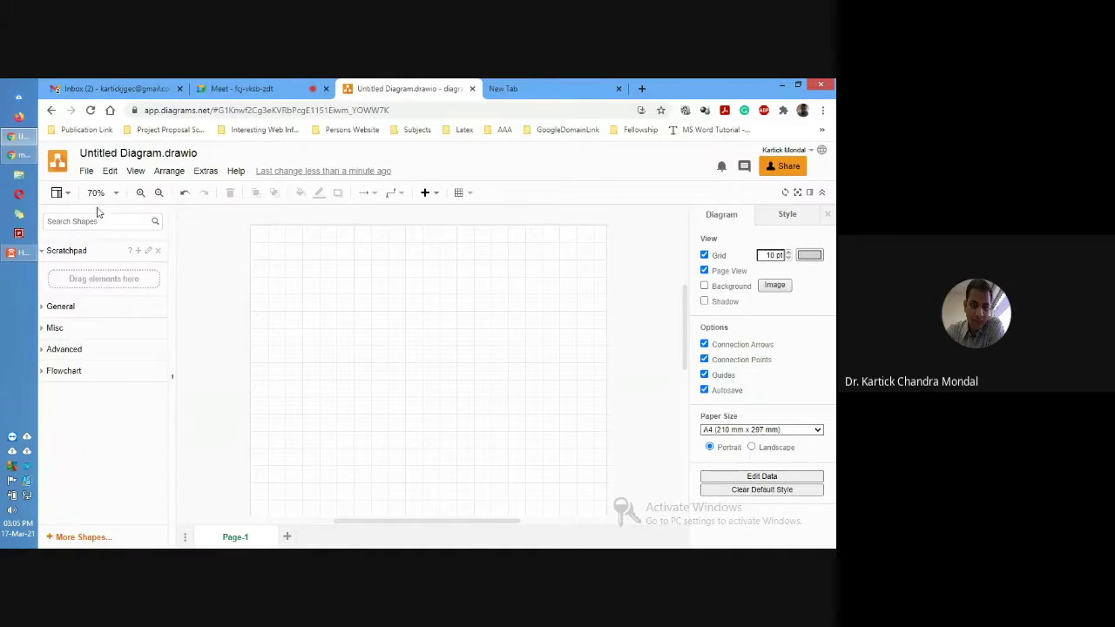
click(64, 371)
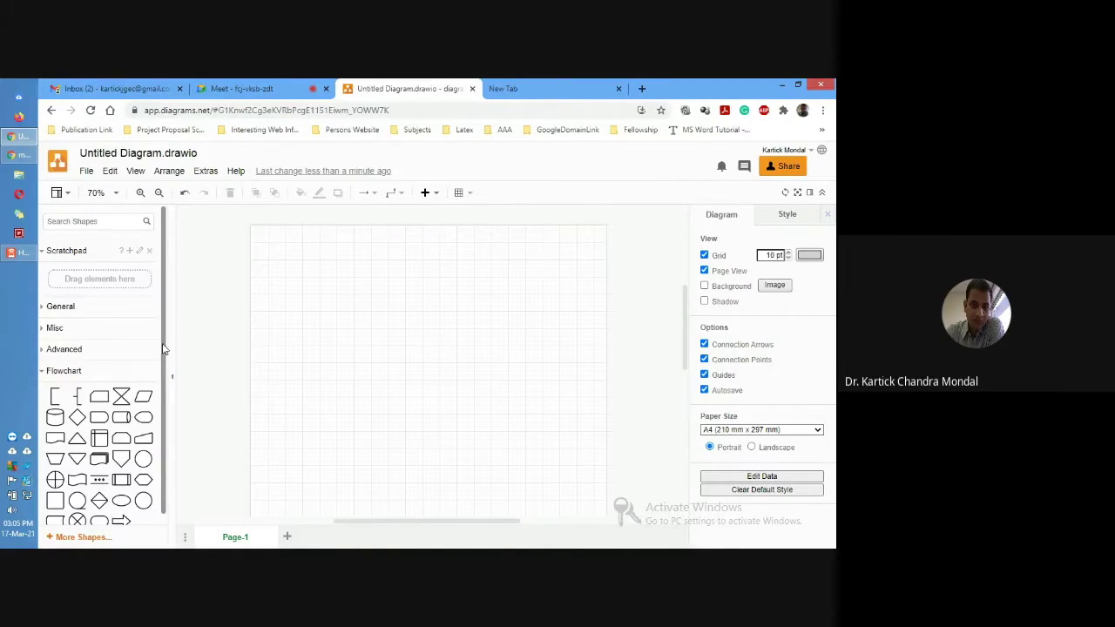
scroll(163, 348, down, 1)
mouse_move(99, 511)
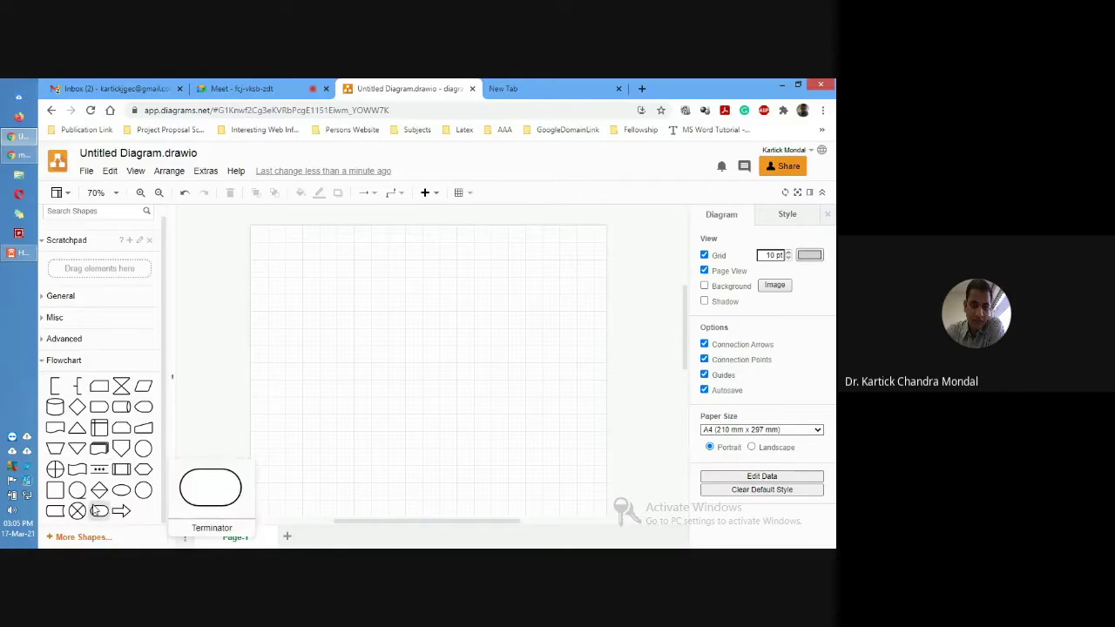
mouse_move(98, 429)
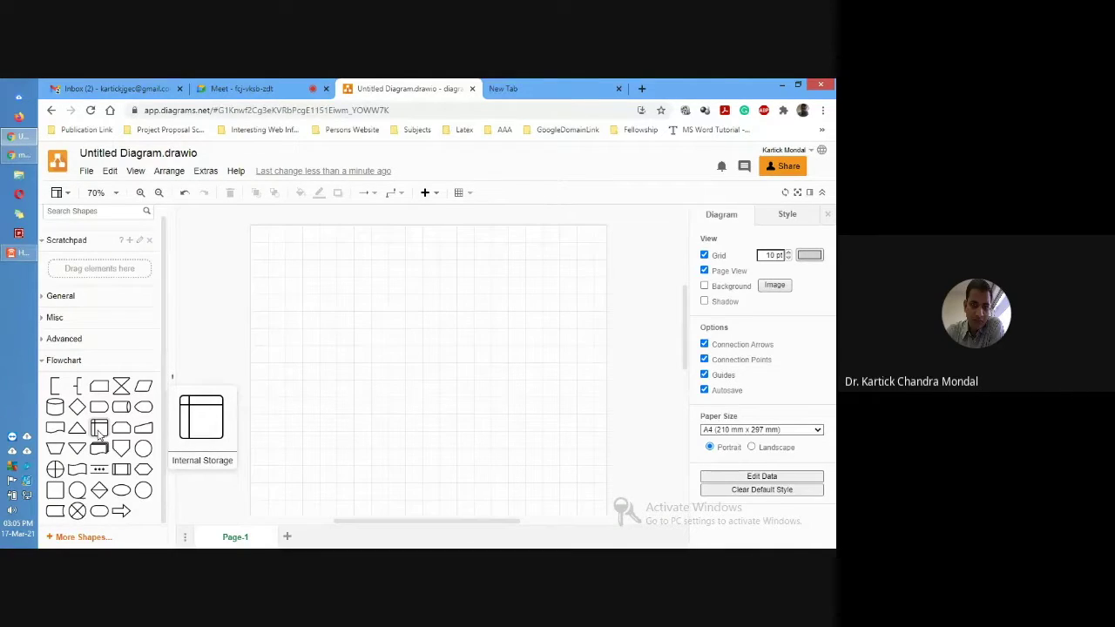
mouse_move(96, 475)
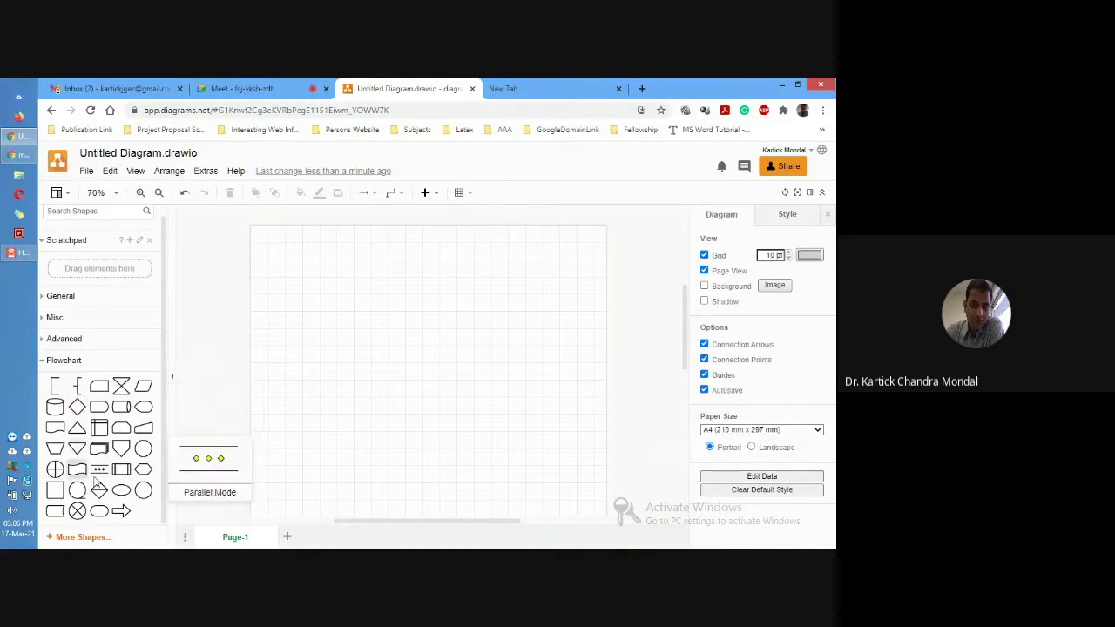
mouse_move(92, 398)
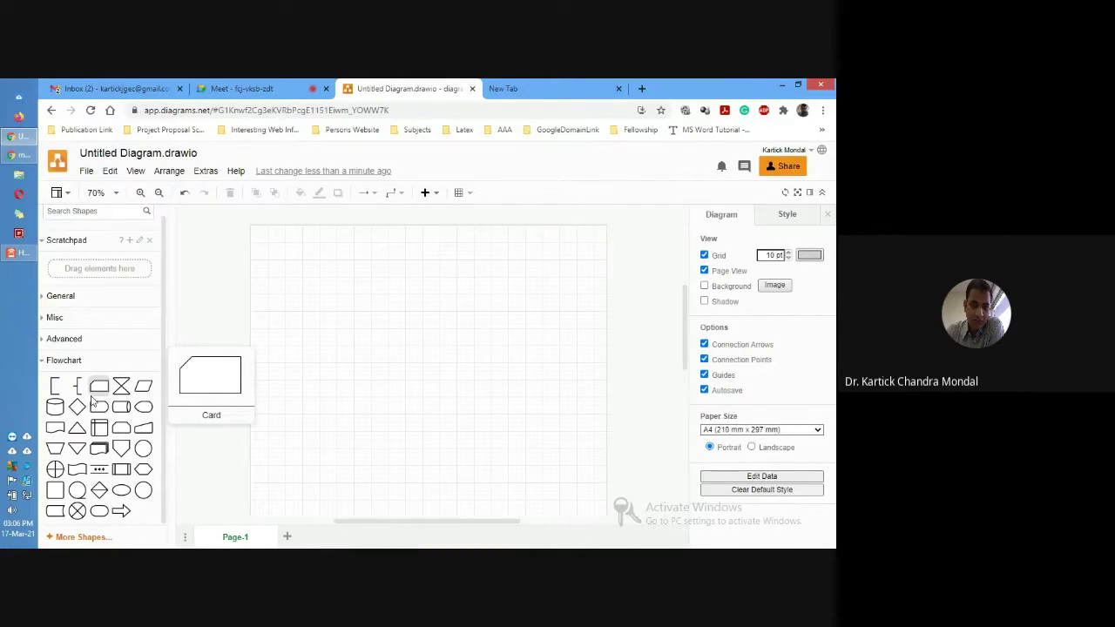
Expand the General shape library again and examine its shapes alongside the Flowchart ones
click(70, 297)
mouse_move(109, 346)
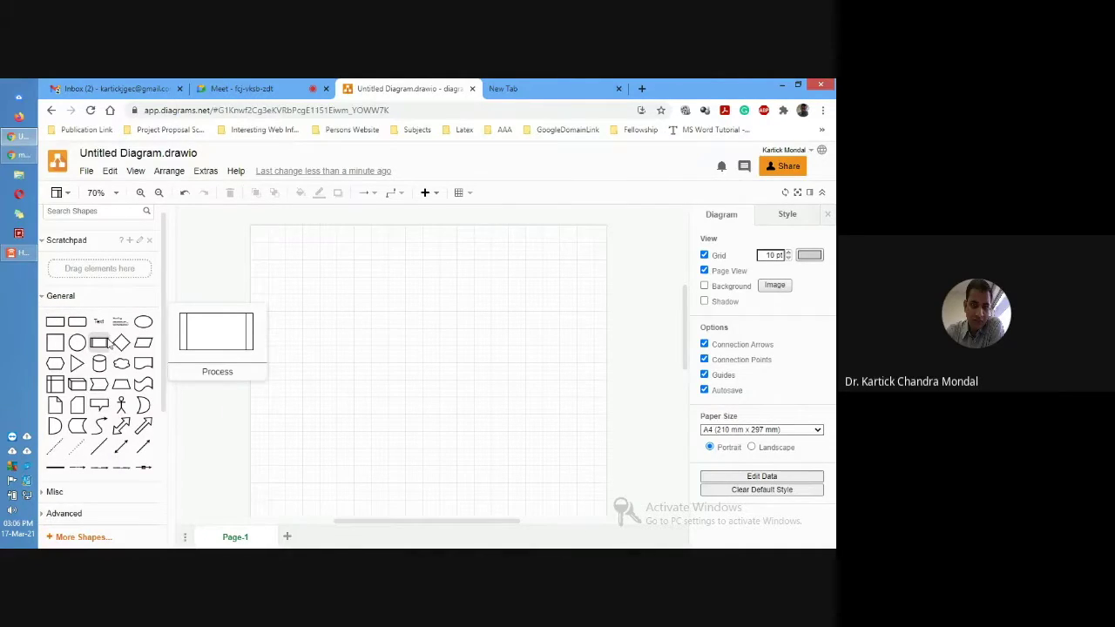
mouse_move(53, 325)
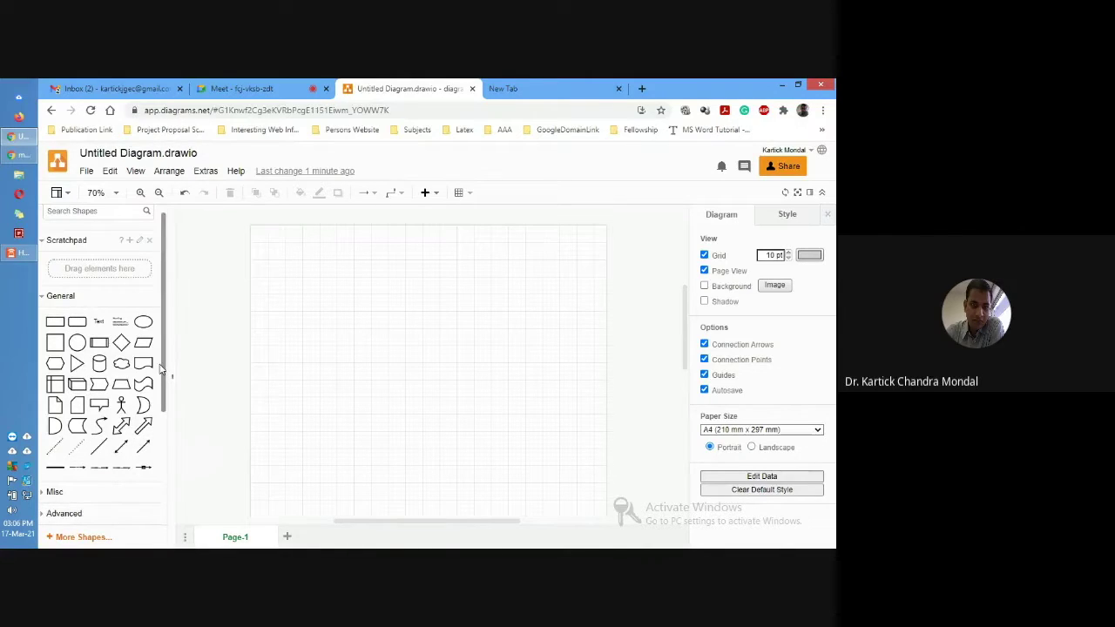
scroll(162, 372, down, 4)
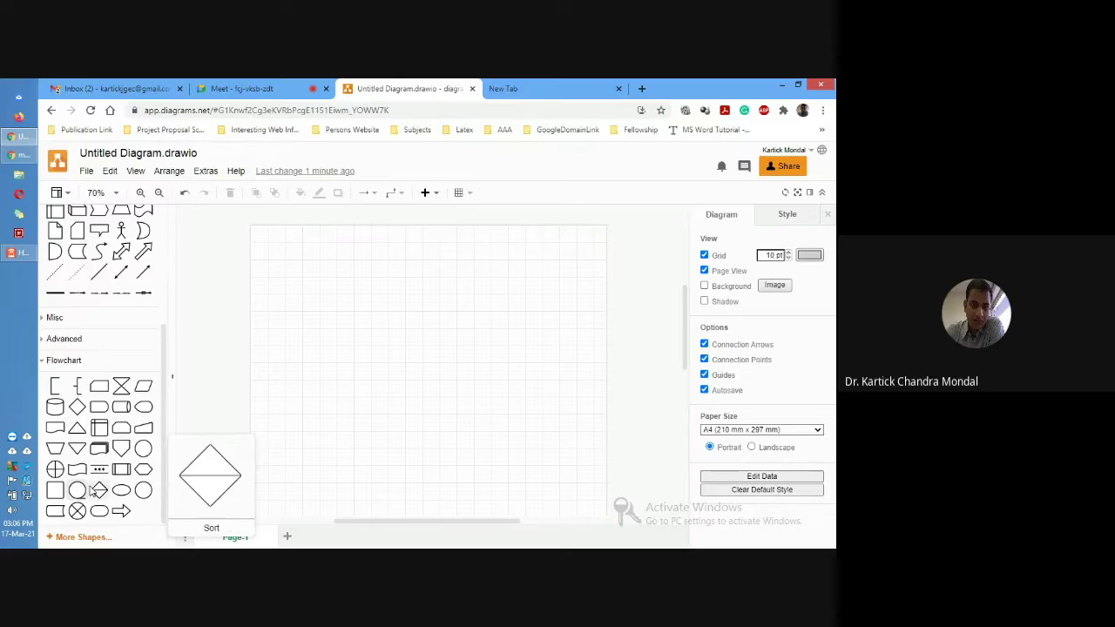
mouse_move(80, 409)
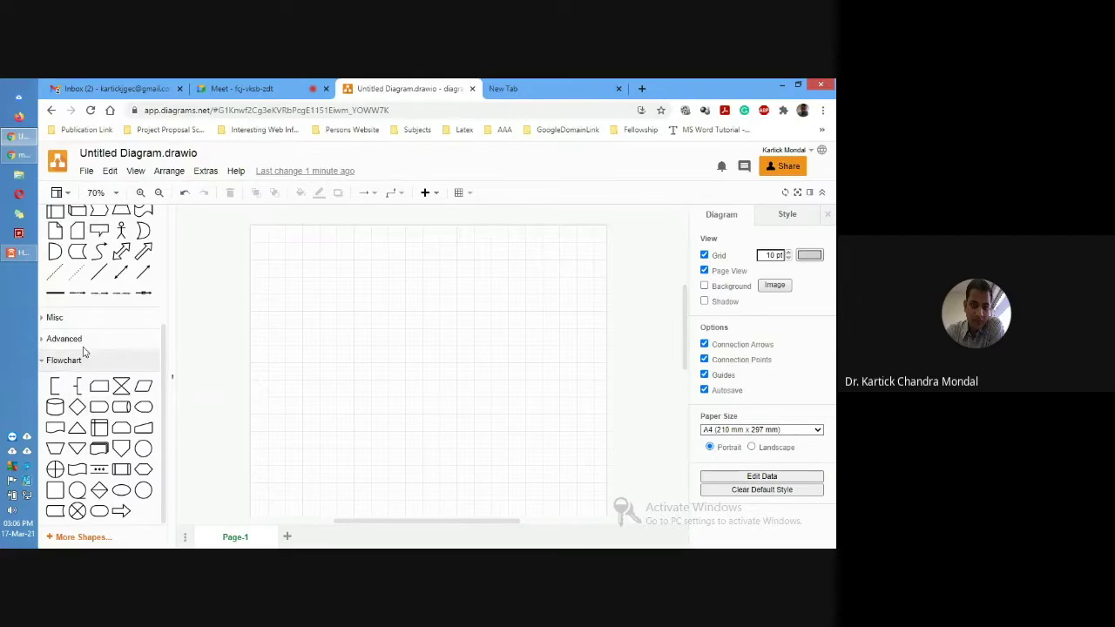
mouse_move(122, 446)
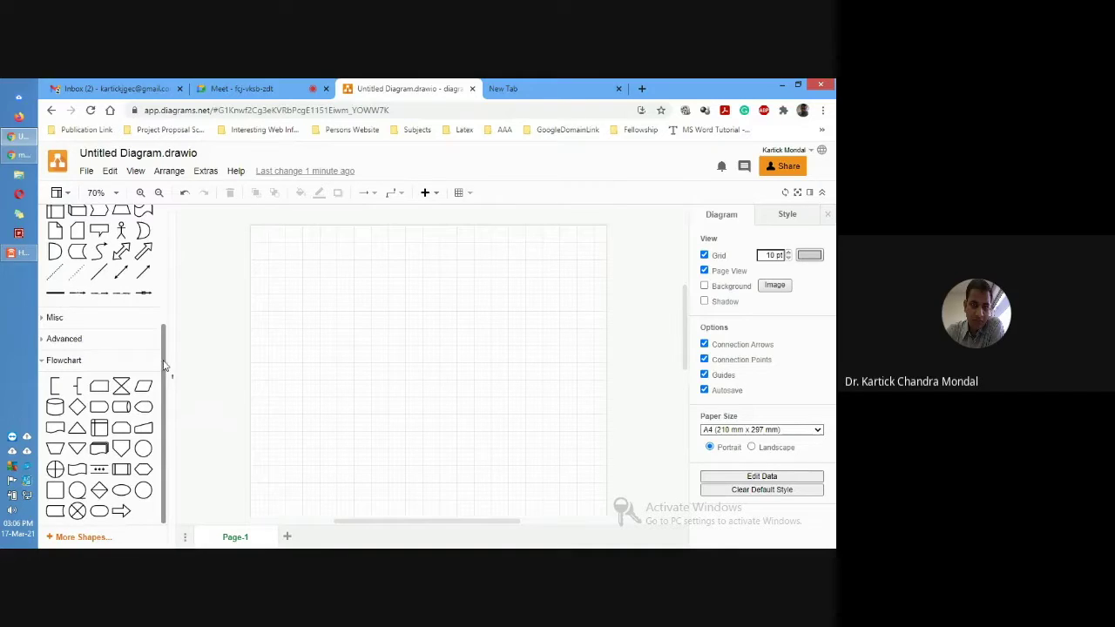
drag(164, 366, 167, 271)
Add a parallelogram from the General shapes near the top of the page and label it "Get input A"
mouse_move(91, 318)
mouse_move(149, 309)
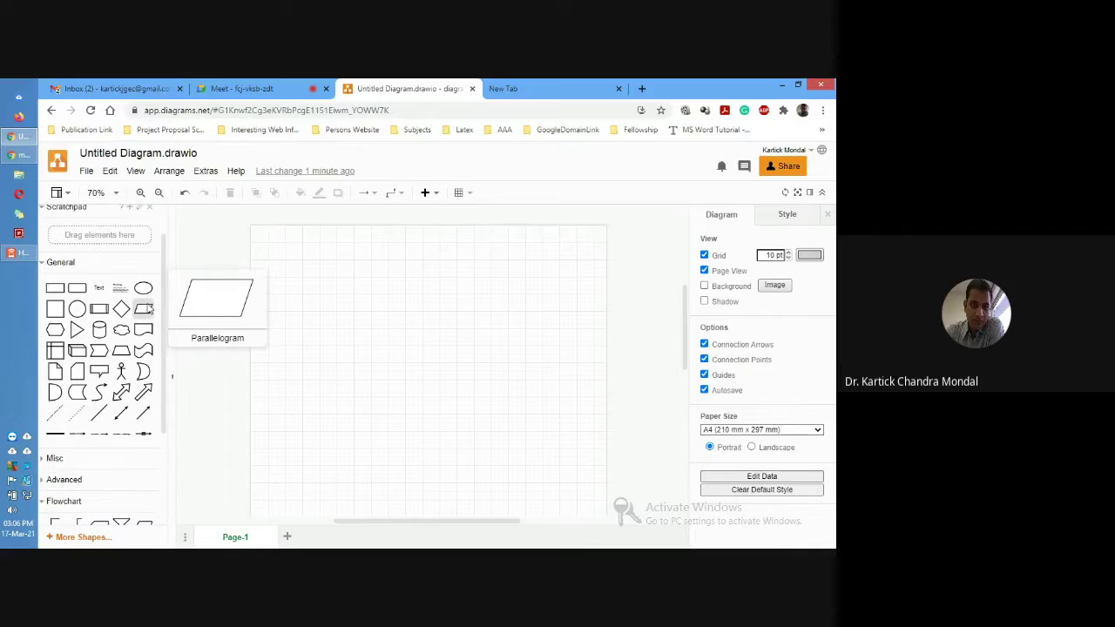
drag(148, 309, 328, 270)
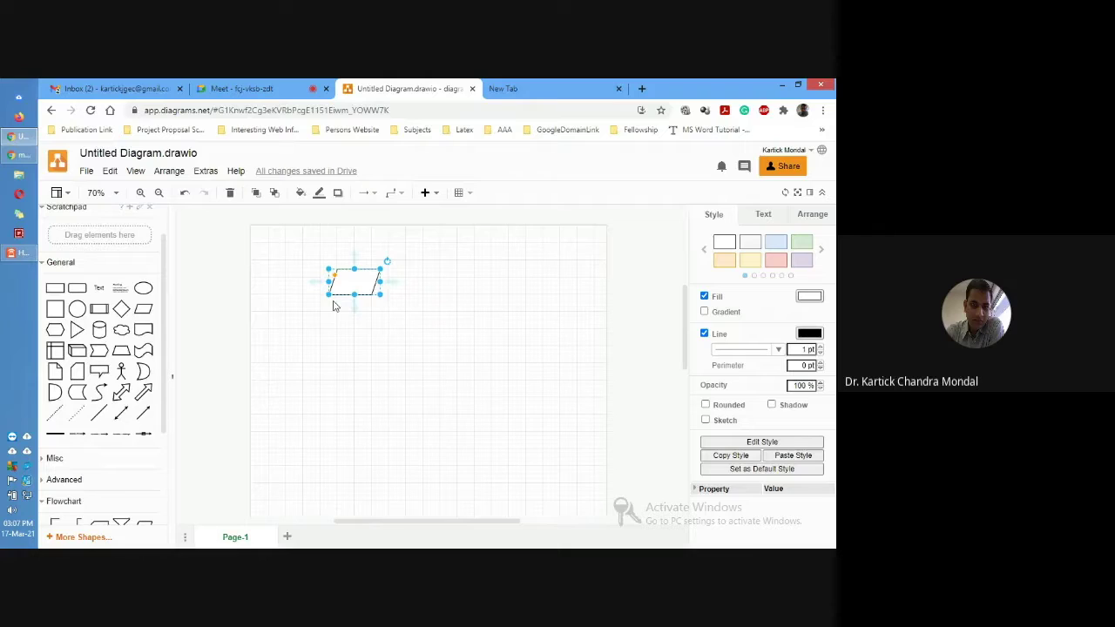
double_click(352, 282)
click(351, 282)
double_click(352, 282)
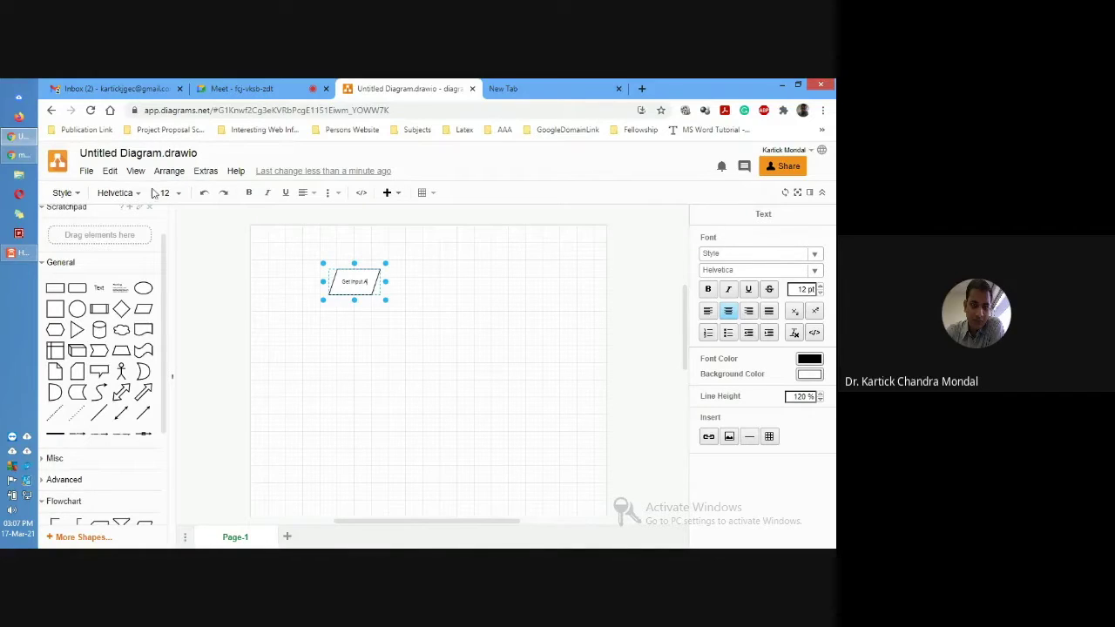
click(216, 256)
Move the "Get input A" parallelogram slightly down and to the right on the page
click(140, 193)
click(140, 193)
drag(686, 316, 227, 304)
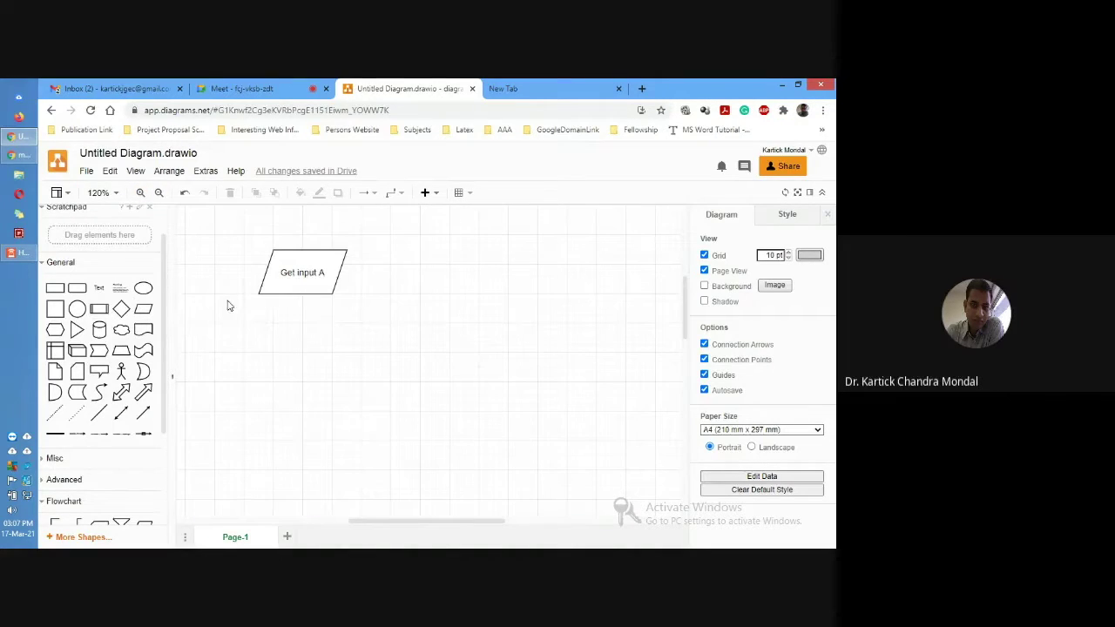
click(312, 267)
drag(315, 267, 344, 311)
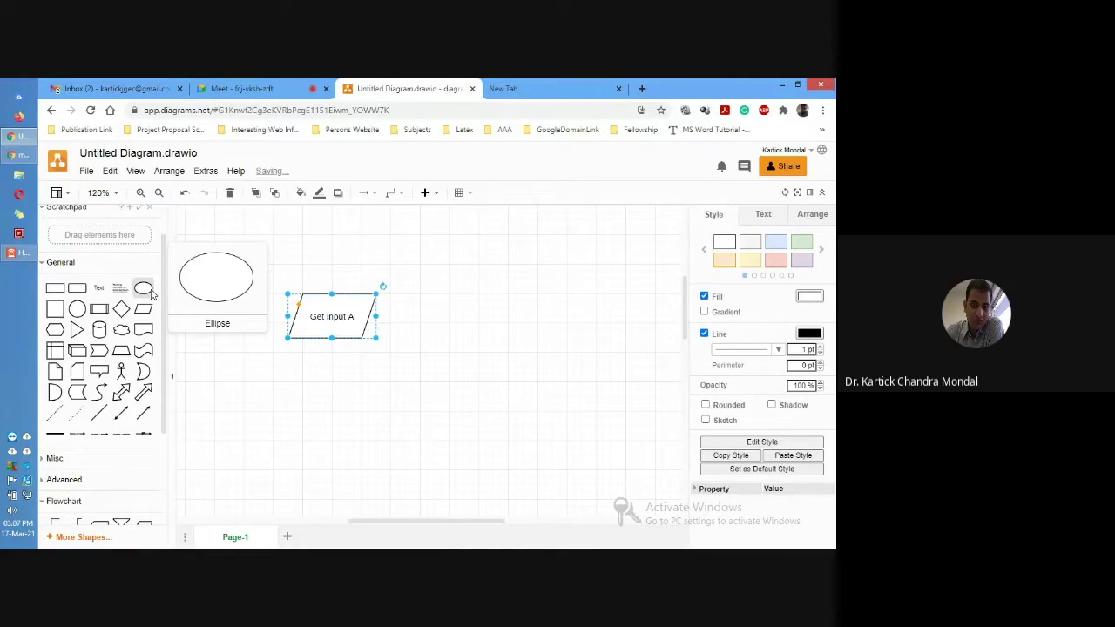
Add an ellipse labelled "Start" above the "Get input A" parallelogram and another labelled "Stop" well below it
drag(152, 295, 300, 213)
double_click(358, 241)
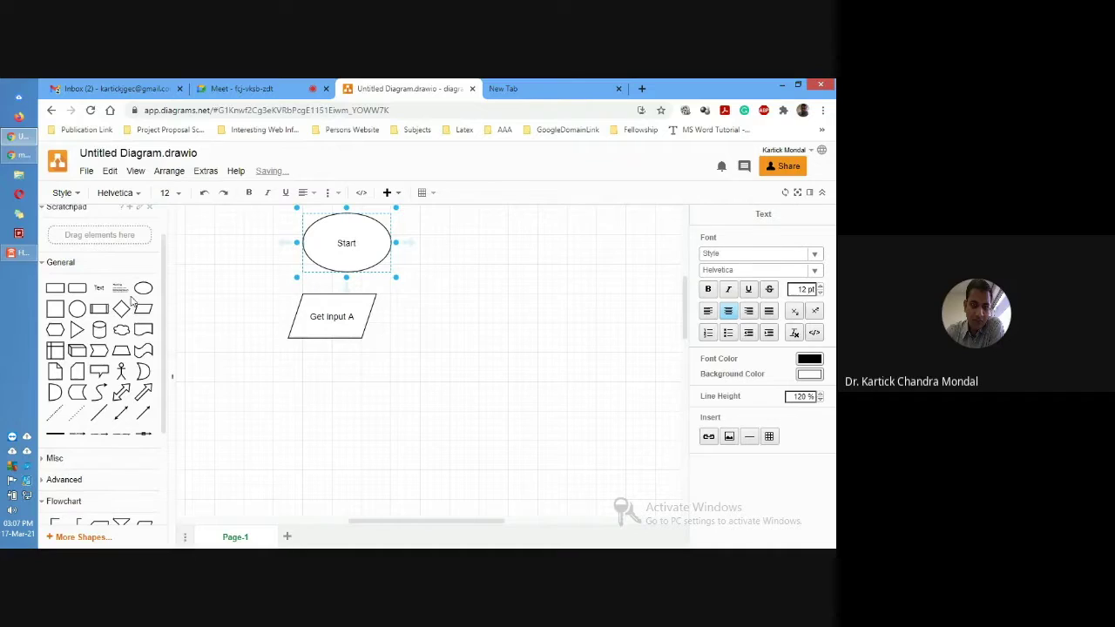
drag(141, 294, 275, 459)
double_click(319, 481)
text(Stop)
click(398, 481)
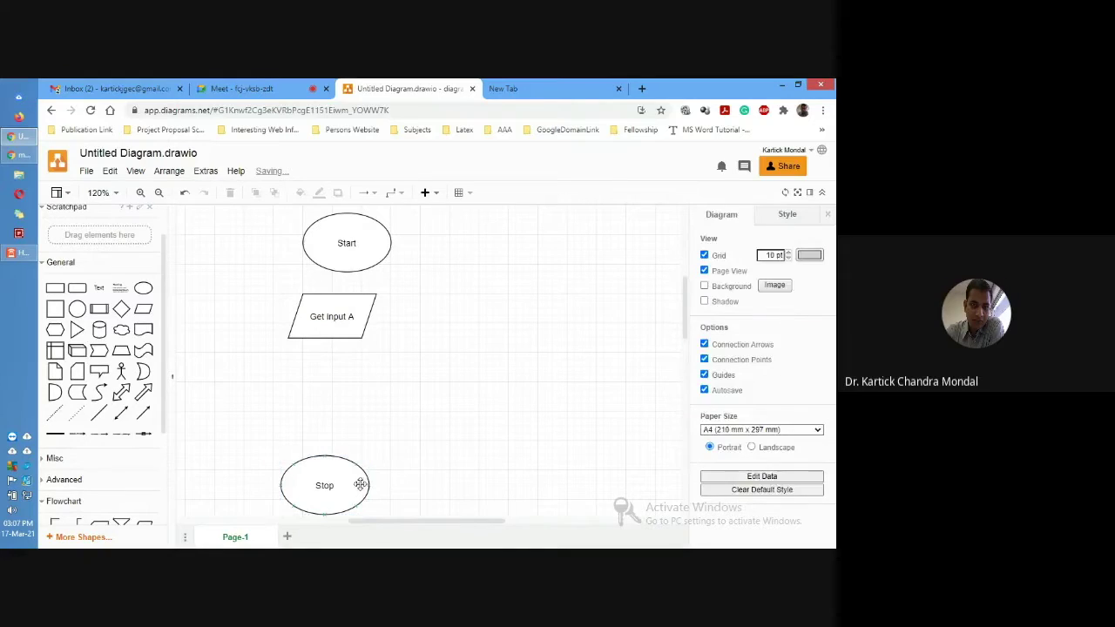
Shrink the "Stop" and "Start" ellipses to small ovals and centre the "Get input A" parallelogram beneath "Start"
click(360, 484)
drag(369, 514, 331, 447)
scroll(329, 339, up, 1)
click(357, 262)
mouse_move(303, 243)
mouse_down()
mouse_move(346, 254)
mouse_move(306, 245)
mouse_up()
drag(318, 334, 311, 333)
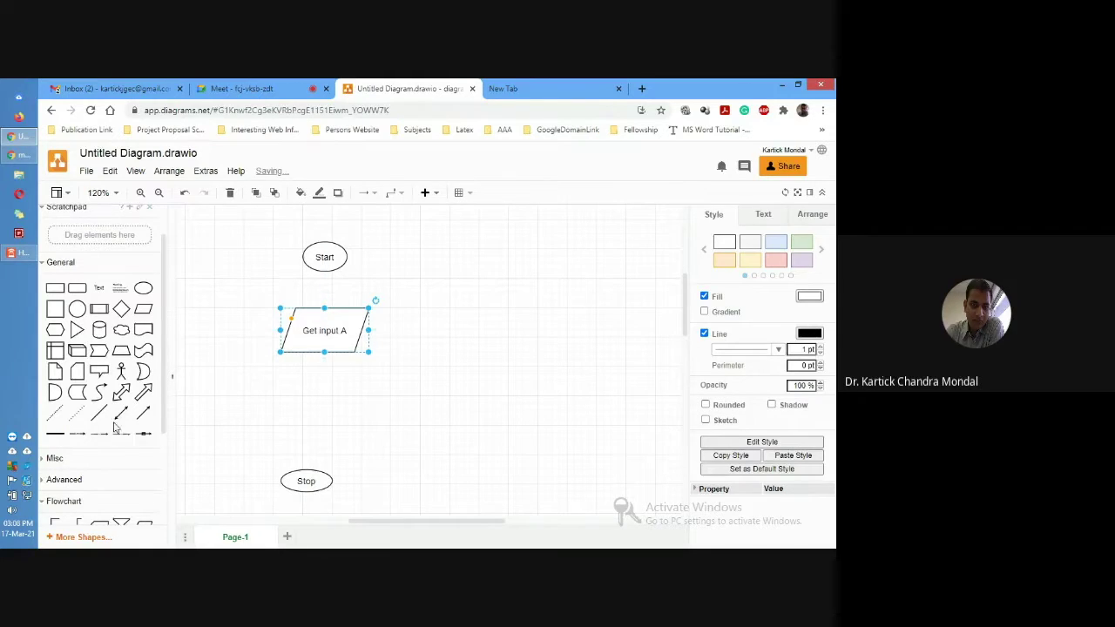
Add a straight arrow from the bottom centre of the "Start" ellipse to the top of the "Get input A" parallelogram
click(324, 267)
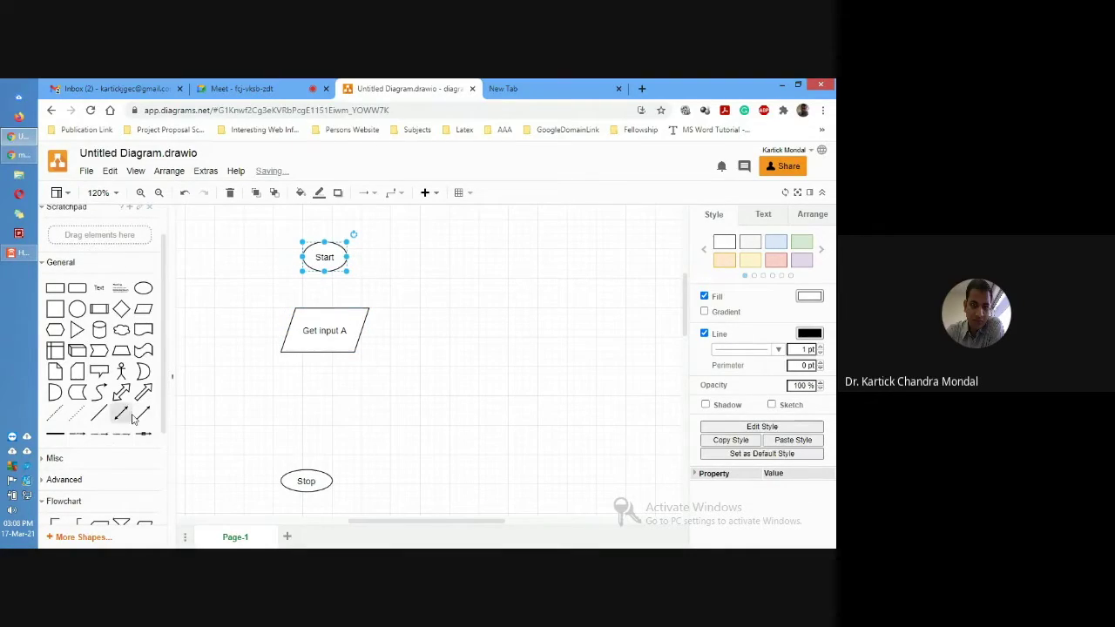
drag(141, 418, 327, 276)
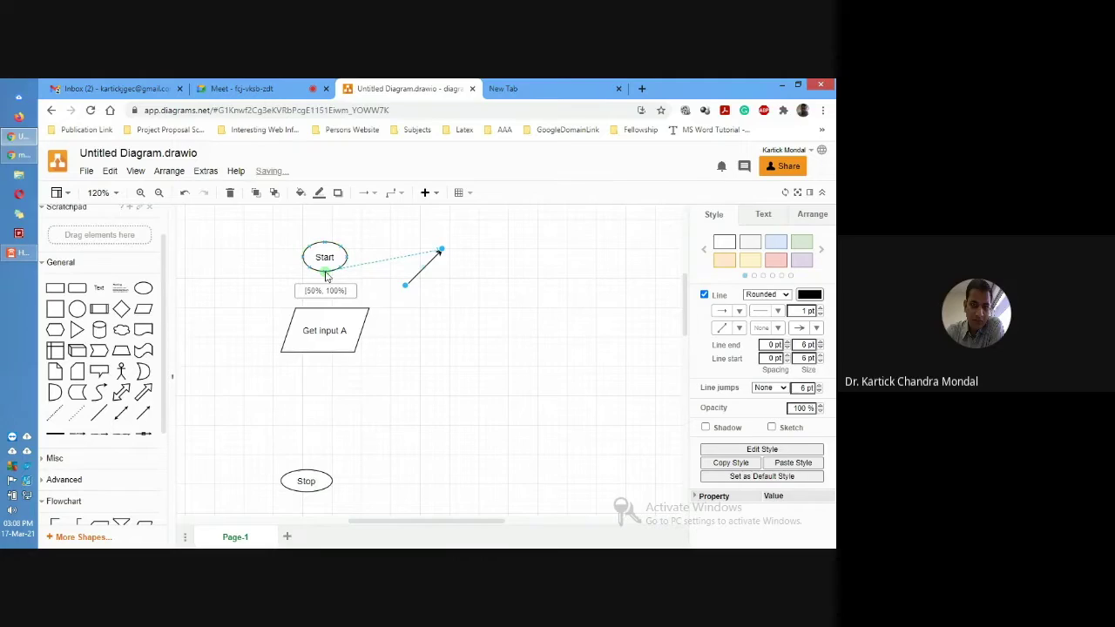
drag(327, 276, 327, 277)
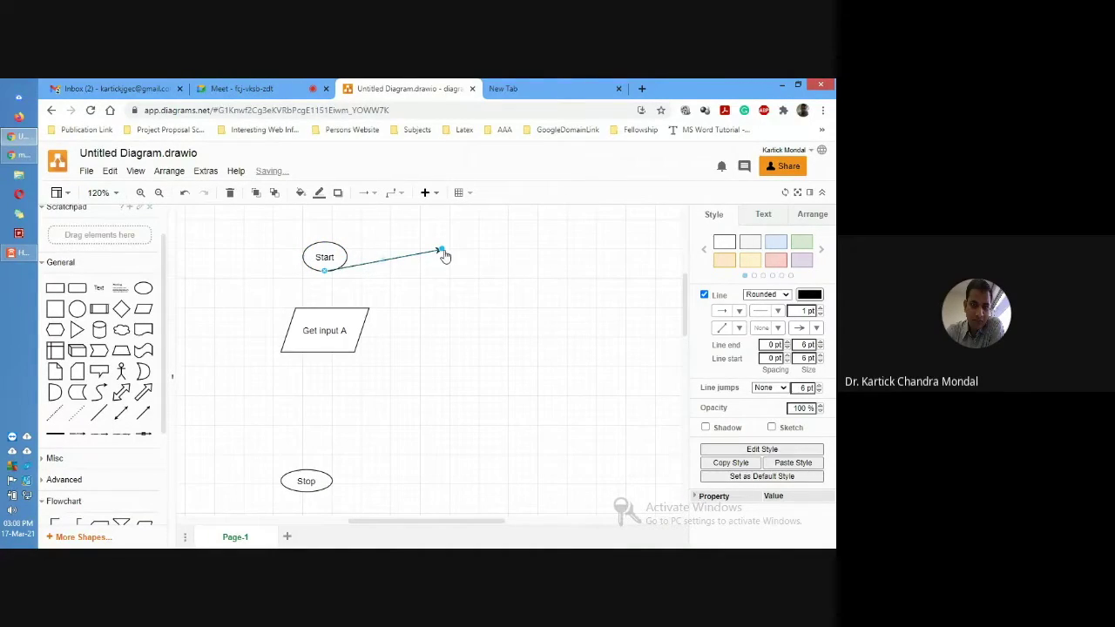
drag(325, 271, 326, 310)
click(424, 354)
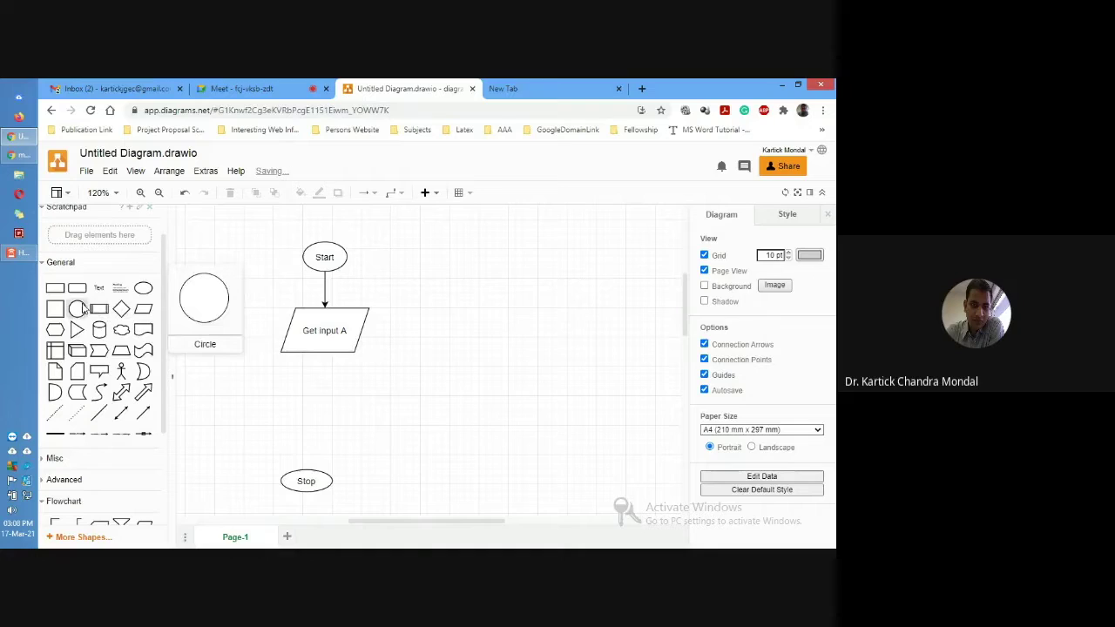
Add a rectangle labelled "B = A * 2" below the parallelogram and move the "Stop" ellipse down to line up beneath it
drag(55, 288, 278, 372)
double_click(313, 400)
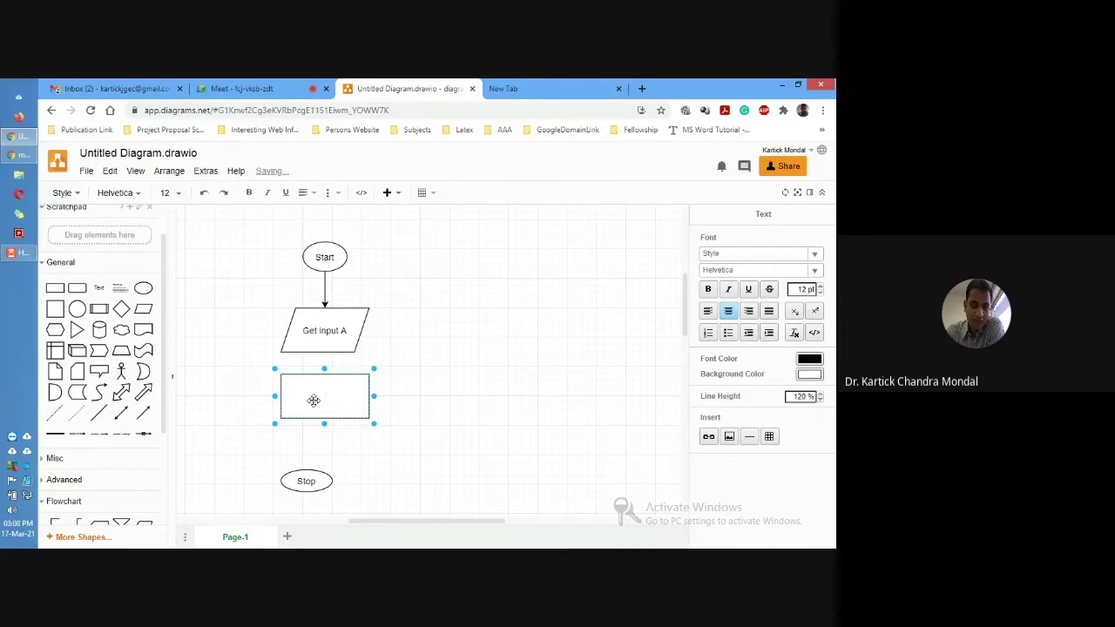
text(B = a * 2)
key(BackSpace)
text(A)
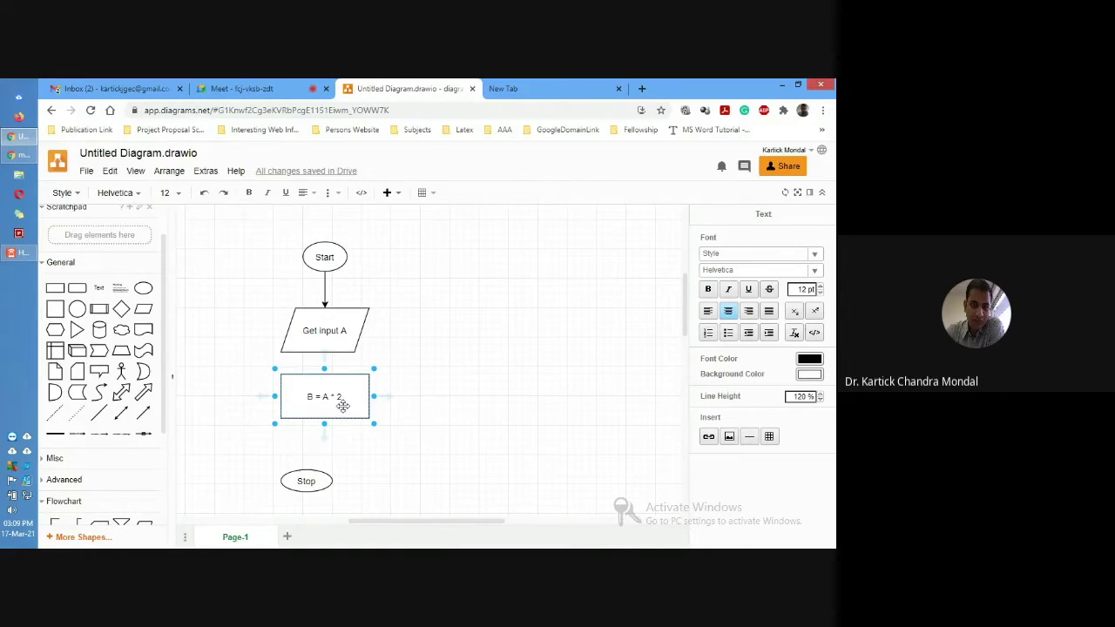
drag(305, 479, 330, 500)
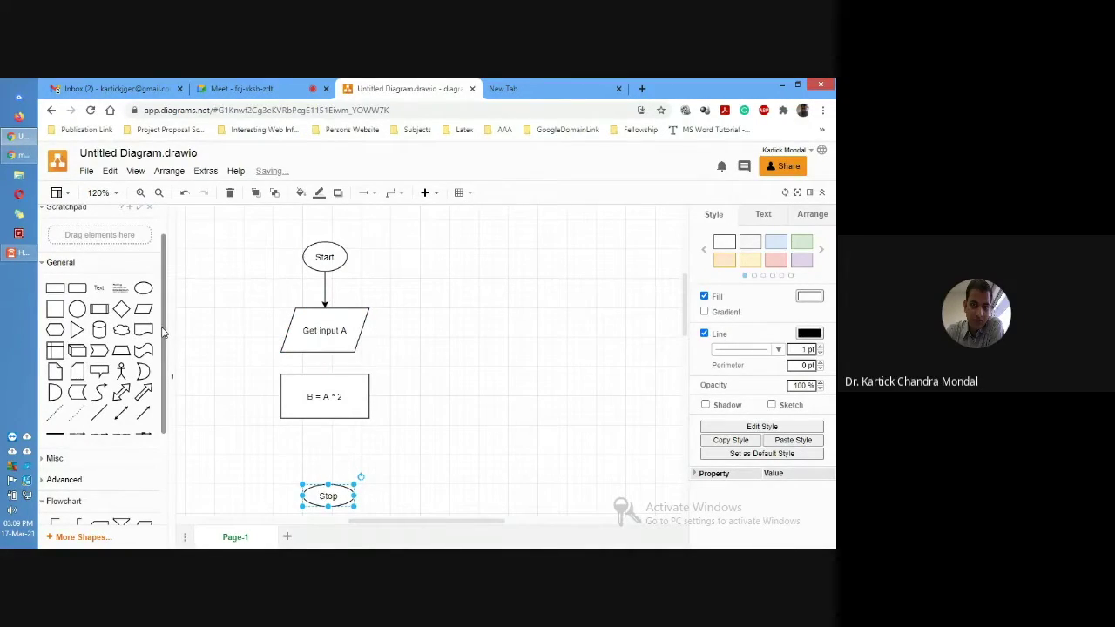
Look through the Flowchart and General shape libraries for the next flowchart symbol
drag(162, 332, 162, 426)
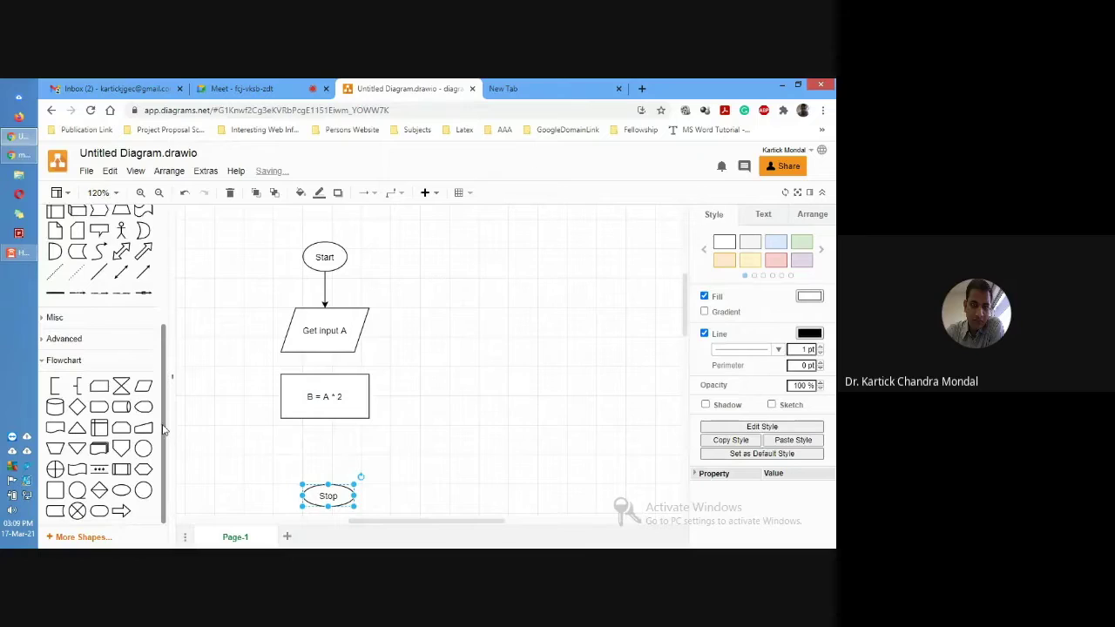
click(324, 330)
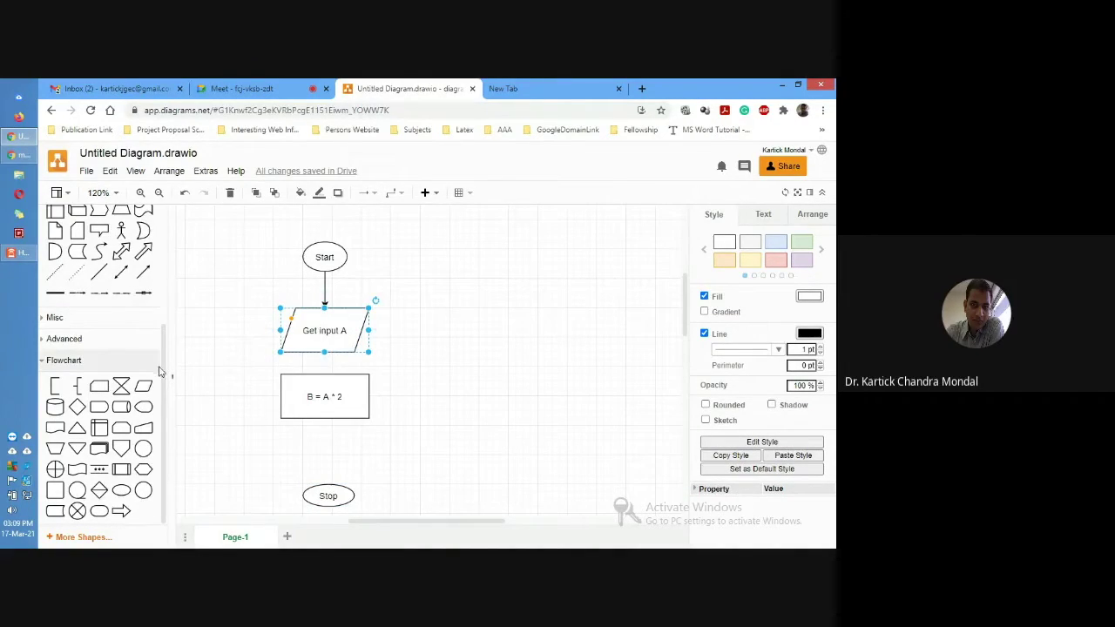
drag(166, 373, 165, 281)
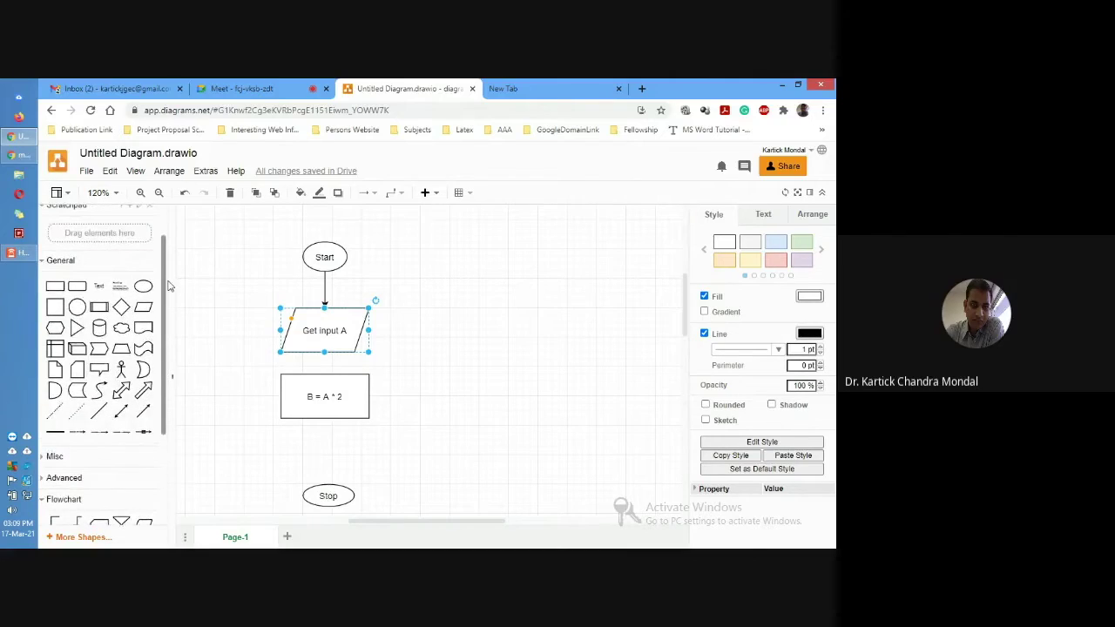
mouse_move(58, 331)
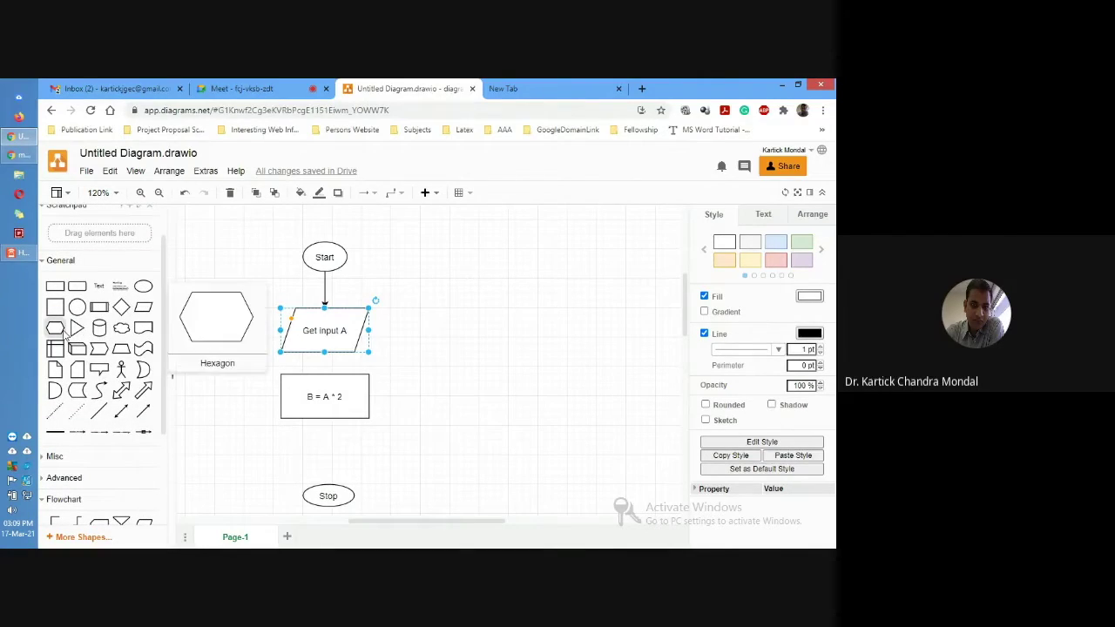